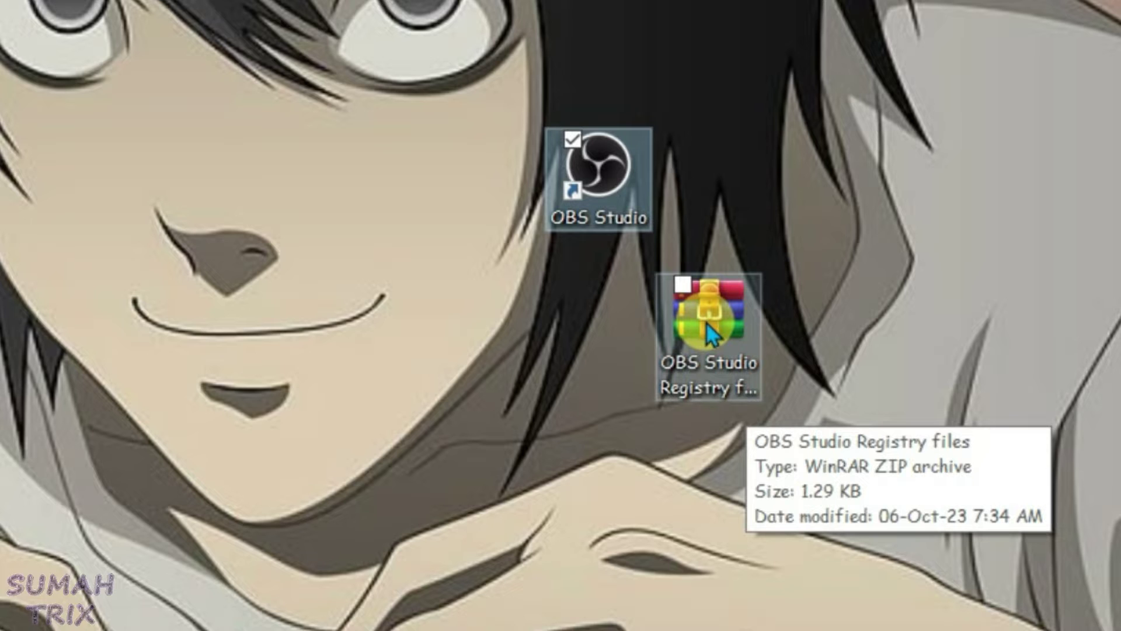
- Extract the OBS Studio Registry files archive into a folder of the same name on the desktop
left_click_drag(706, 322, 594, 384)
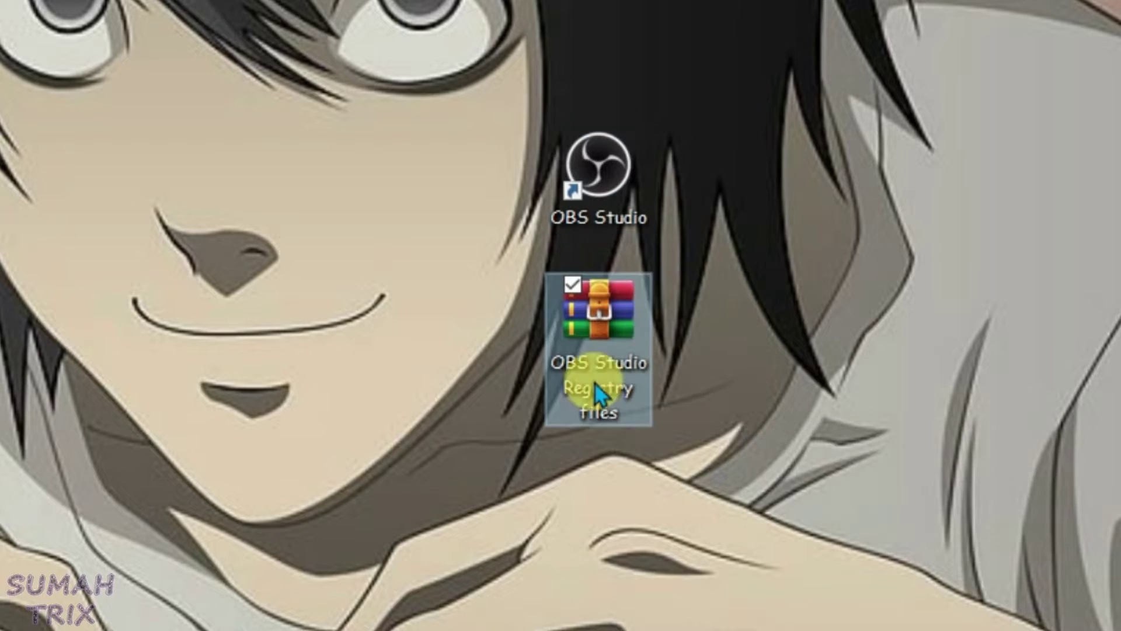
right_click(596, 314)
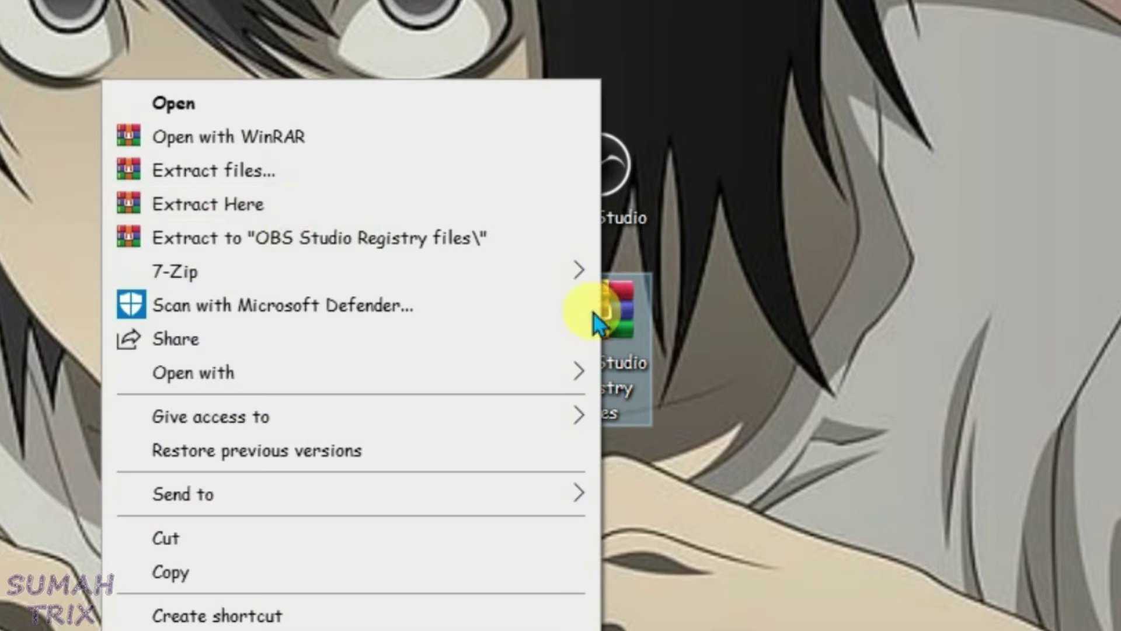
left_click(276, 234)
left_click(591, 445)
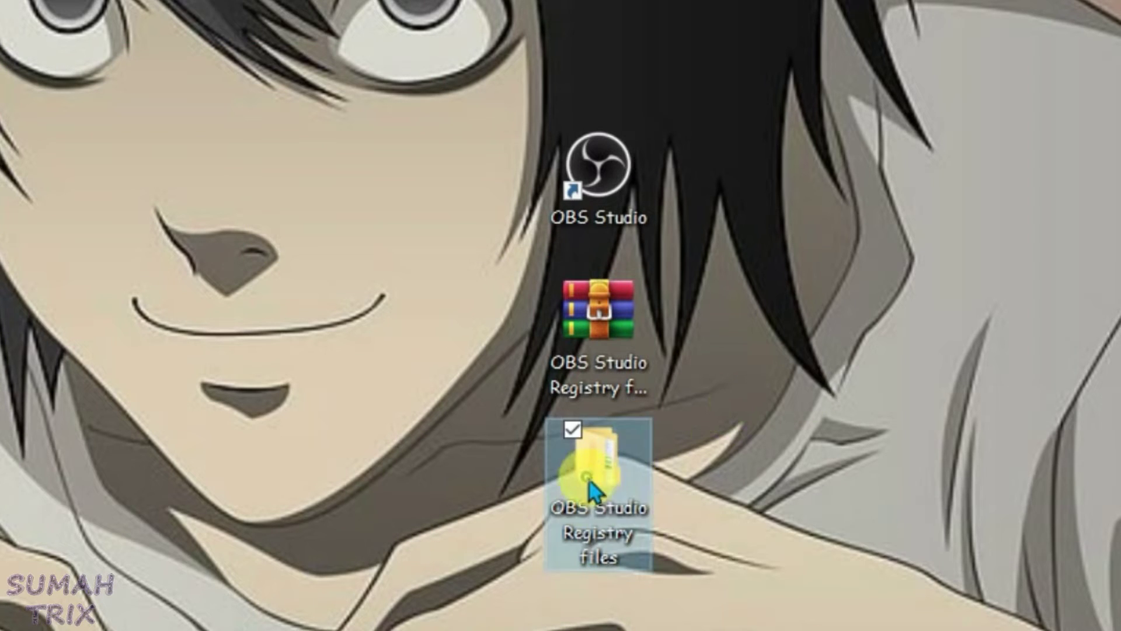
- Open the OBS Studio Fixer files inside the extracted folder and merge OBS Cam 1 into the registry
double_click(590, 462)
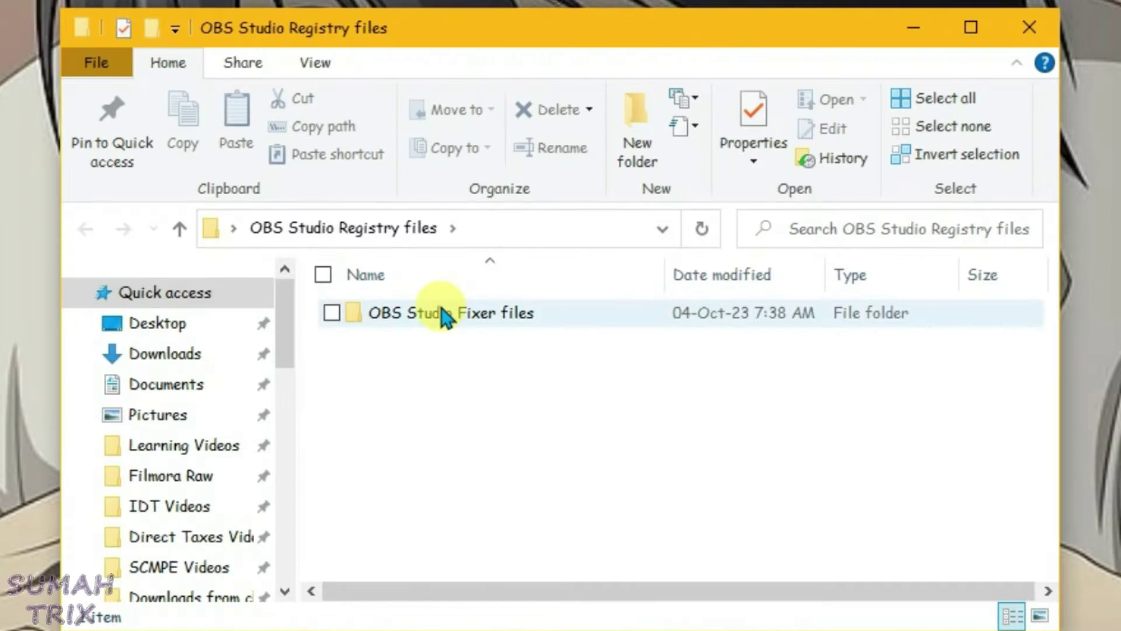
double_click(444, 312)
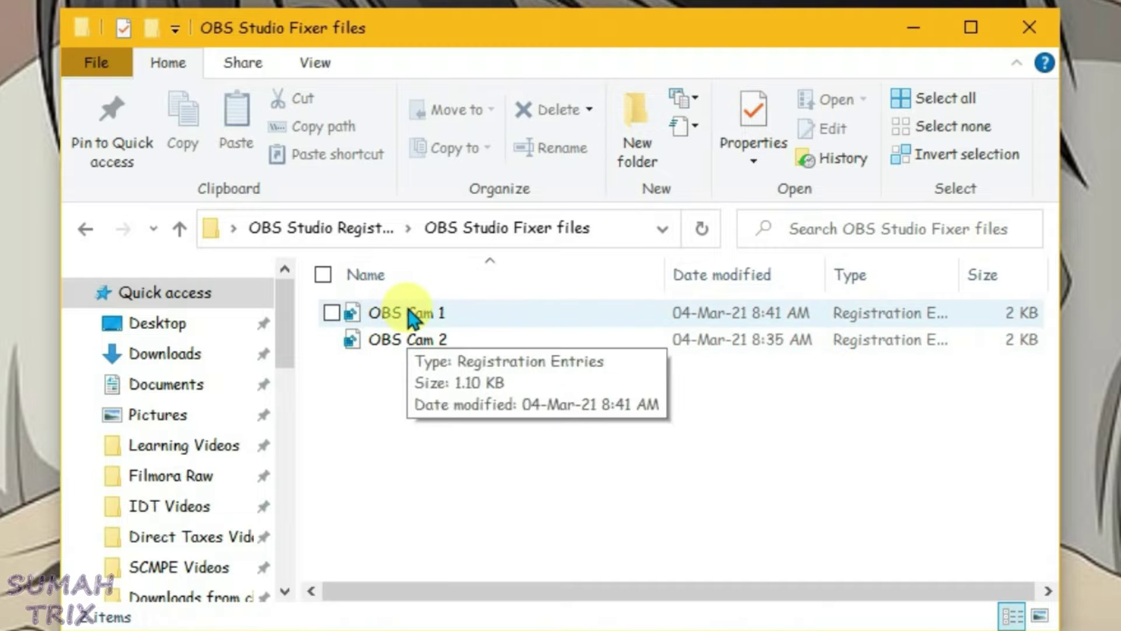
double_click(409, 316)
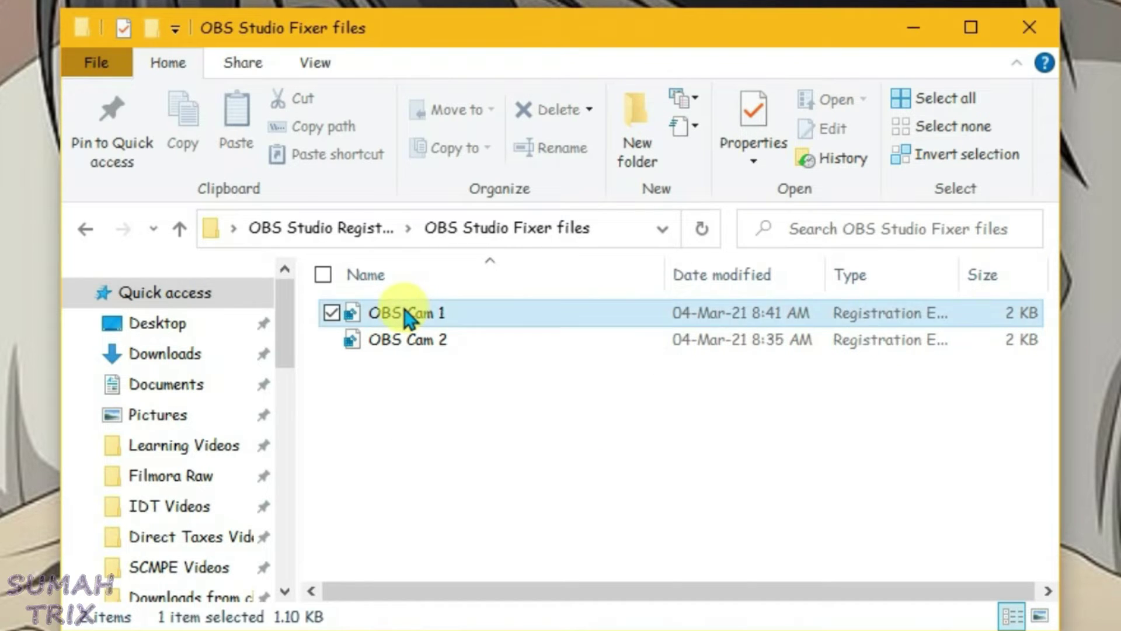
key("Return")
key("Return")
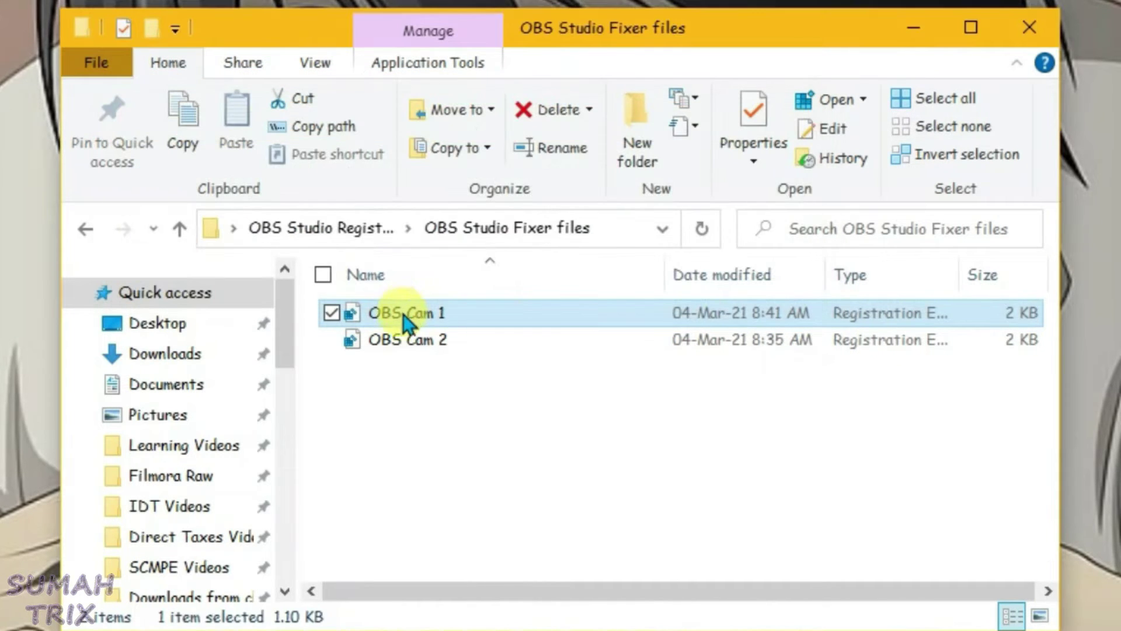
- Merge OBS Cam 2 into the registry and close the folder window
double_click(403, 341)
key("Return")
key("Return")
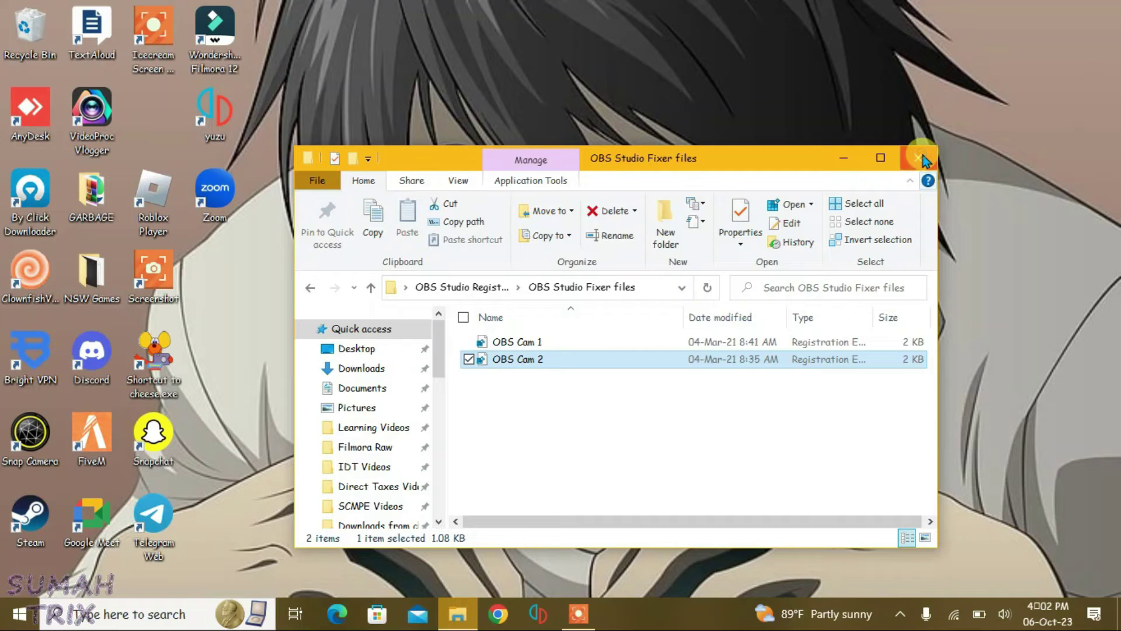
left_click(1029, 28)
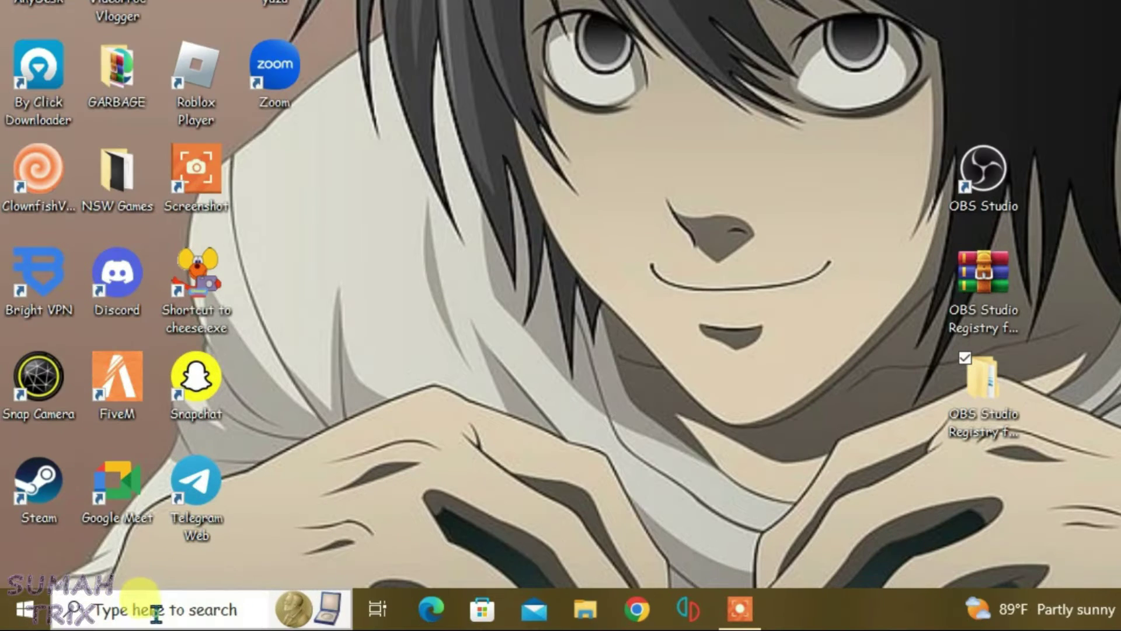
- Open Device Manager and disable the Integrated Camera in the Cameras category
left_click(124, 613)
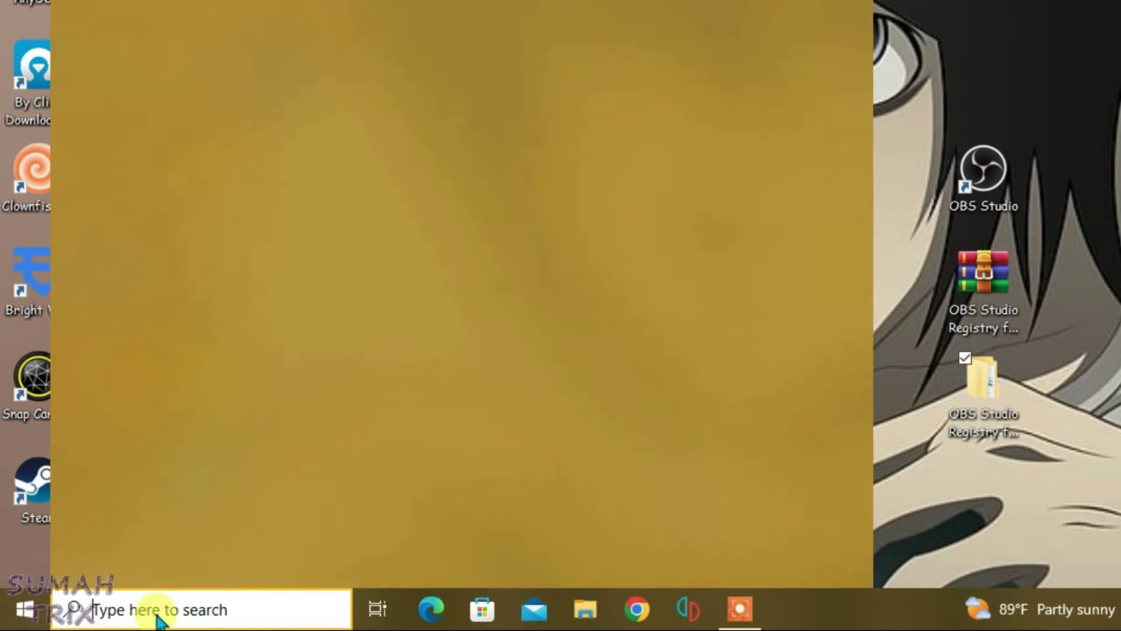
type("device")
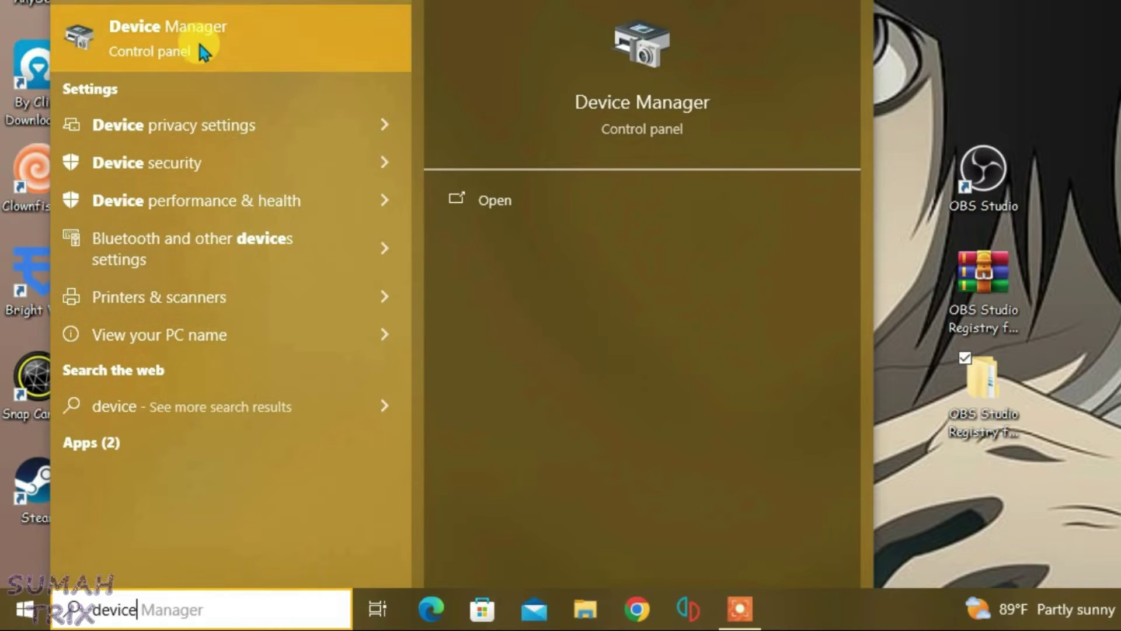
left_click(201, 46)
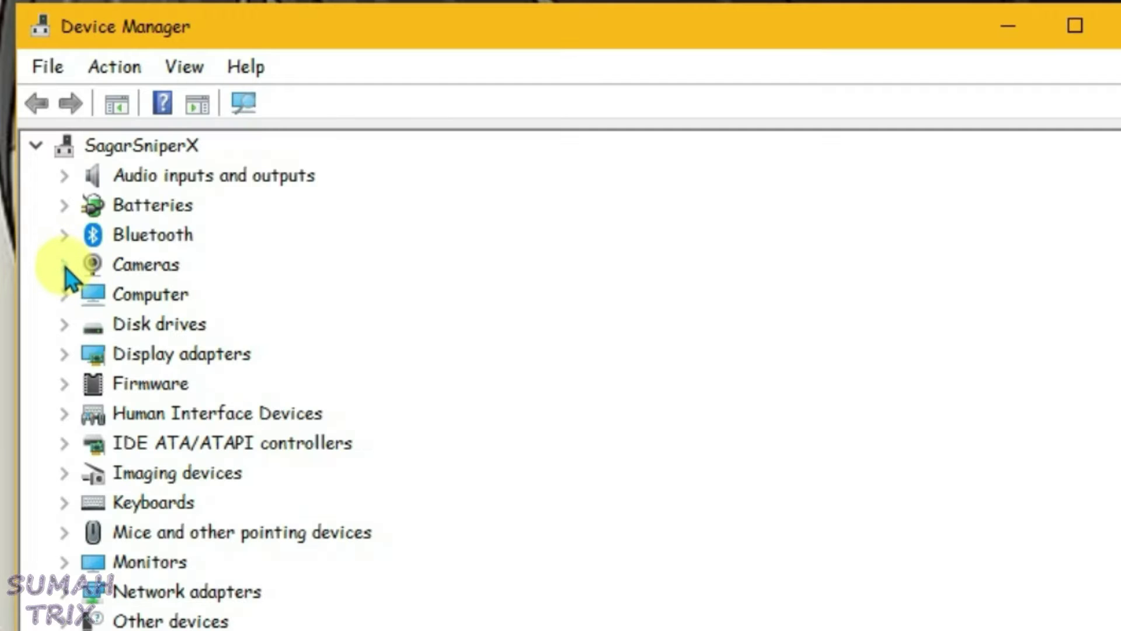
left_click(64, 265)
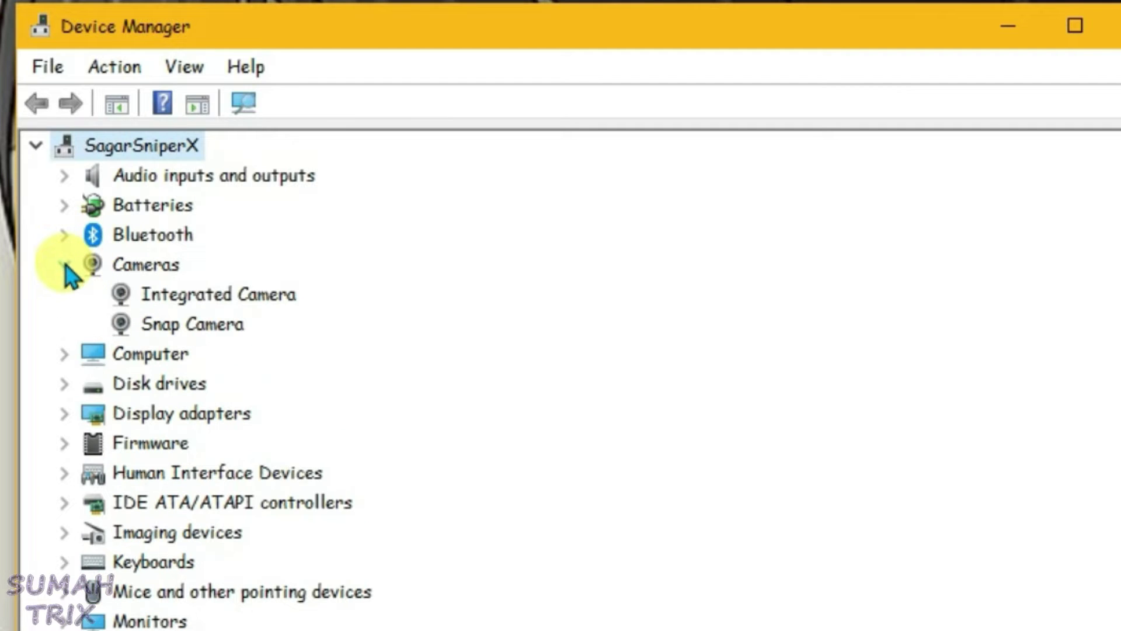
right_click(236, 292)
left_click(355, 341)
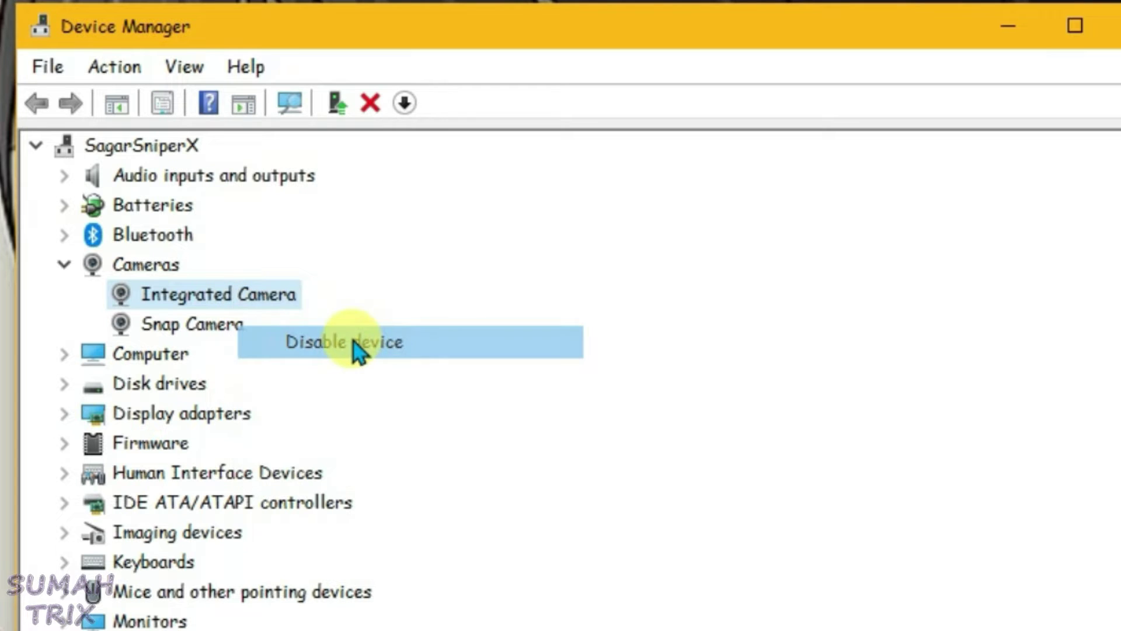
left_click(575, 431)
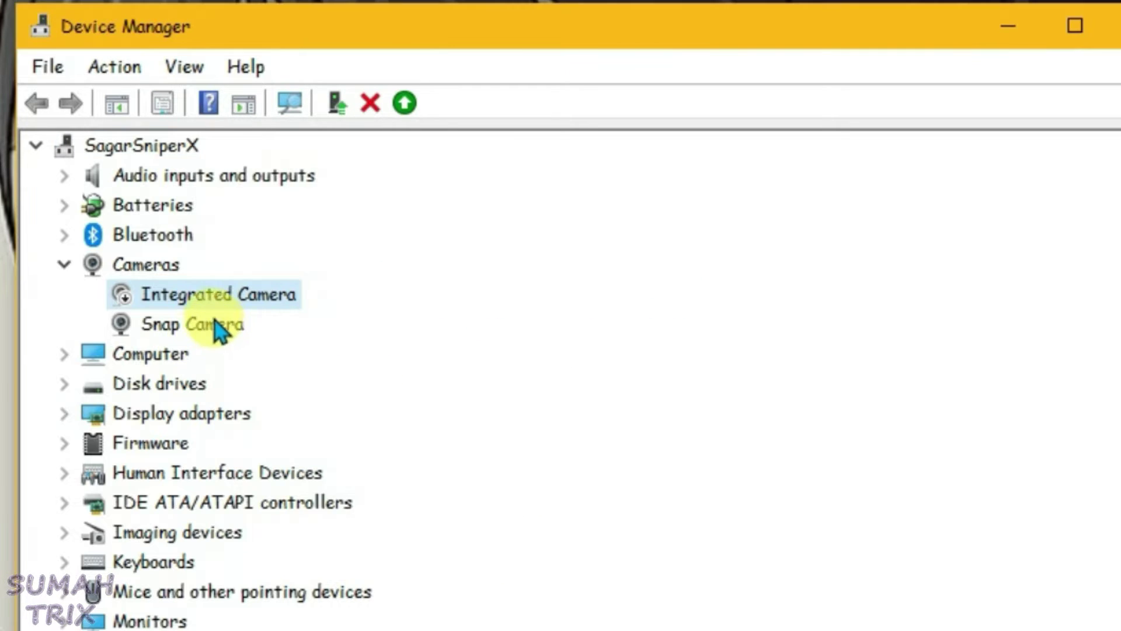
- Disable the Snap Camera device as well and minimize Device Manager
right_click(213, 323)
left_click(314, 372)
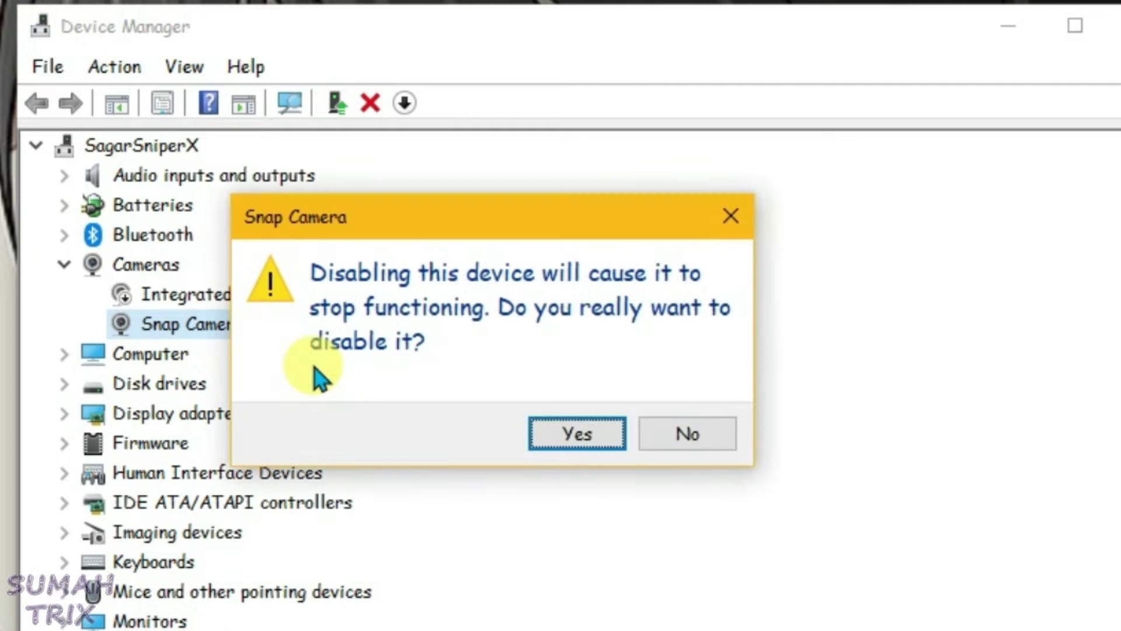
key("Return")
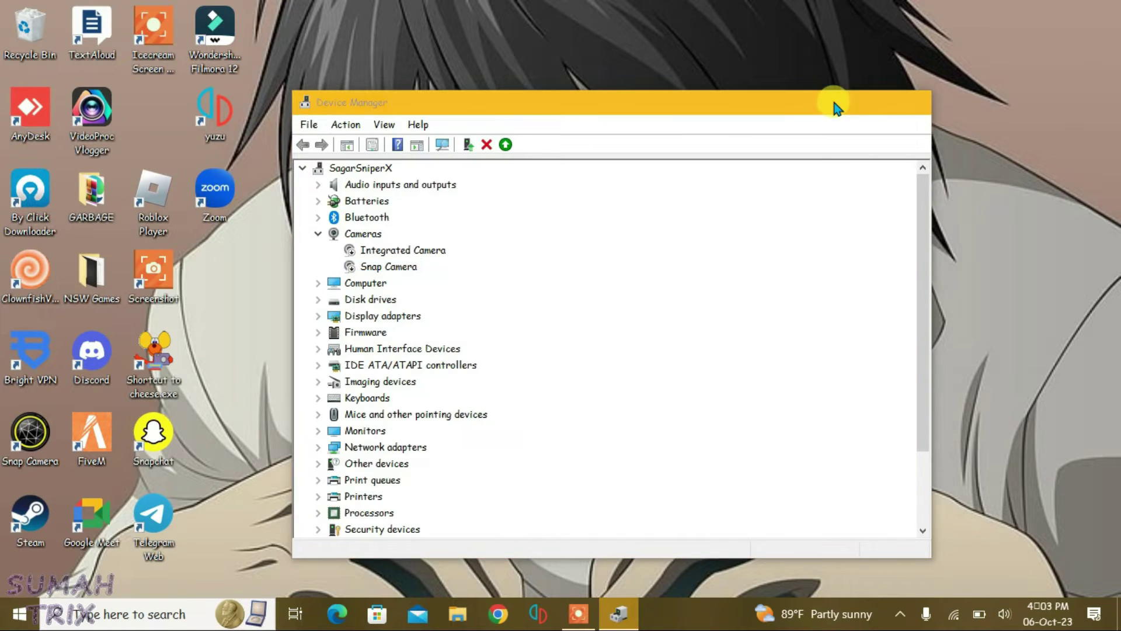
left_click(1006, 32)
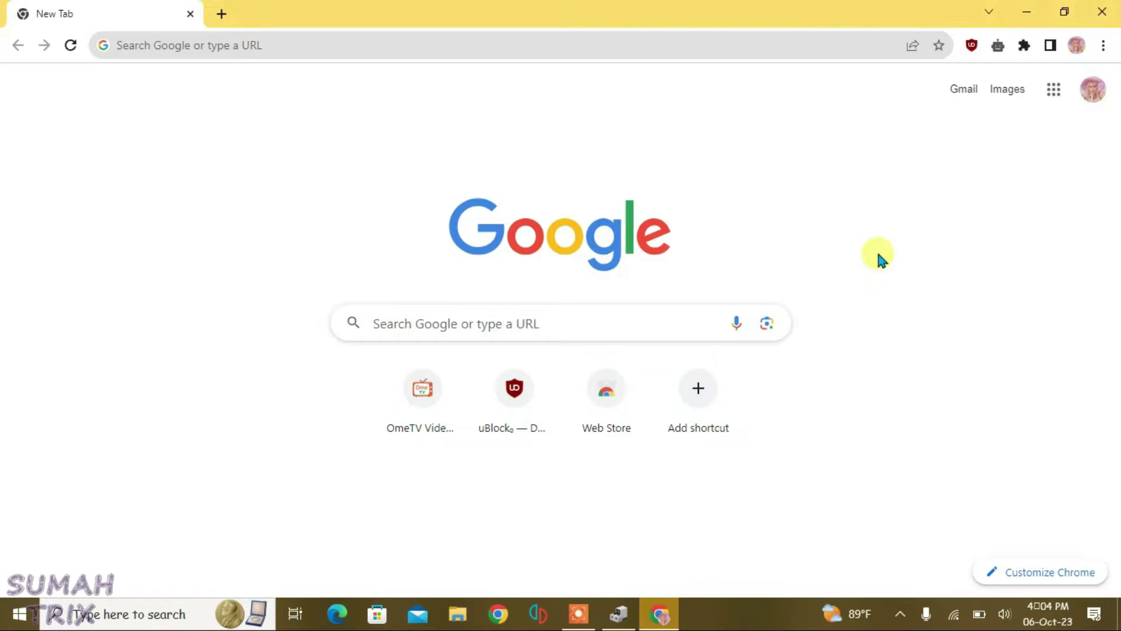
- Search Chrome's settings for "camera" and choose HD webcam C252 in the Camera site permissions
left_click(1090, 77)
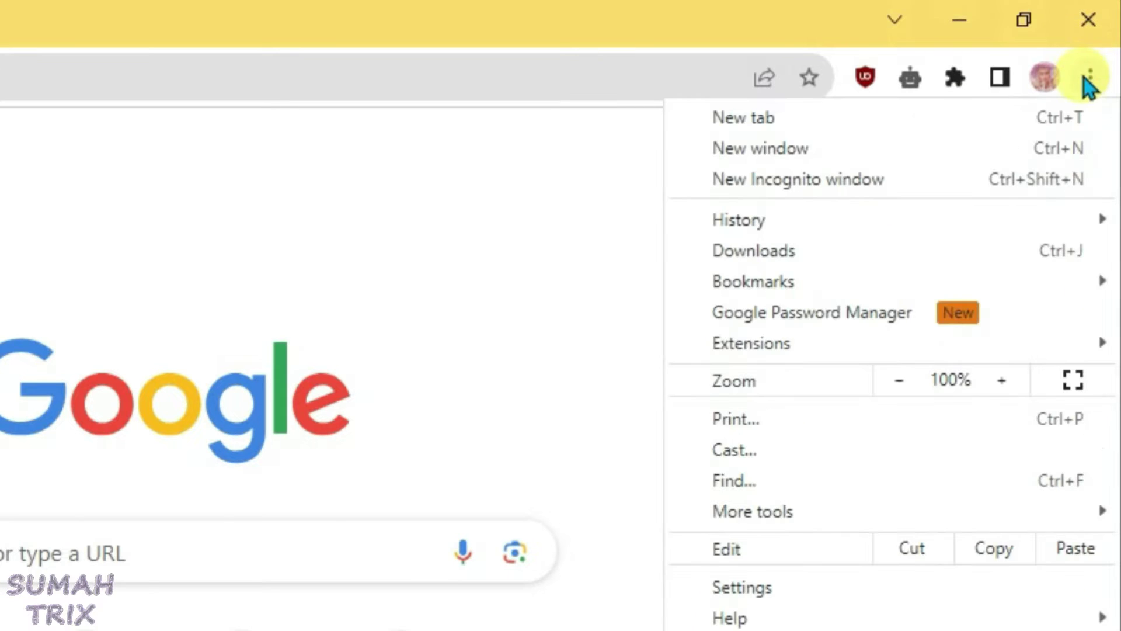
left_click(791, 586)
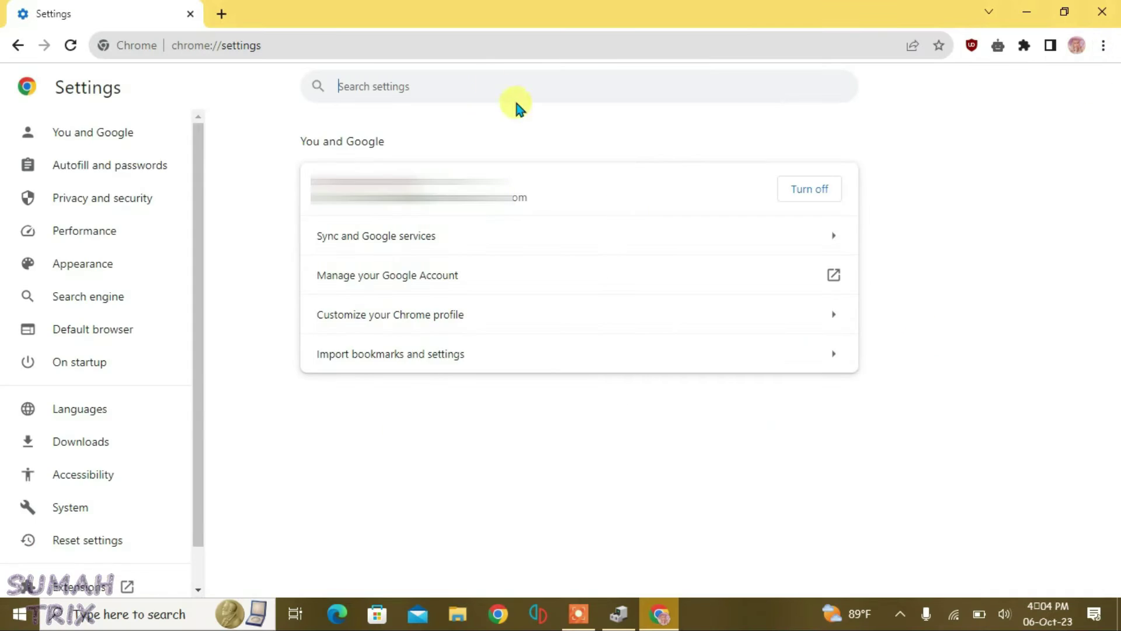
left_click(467, 87)
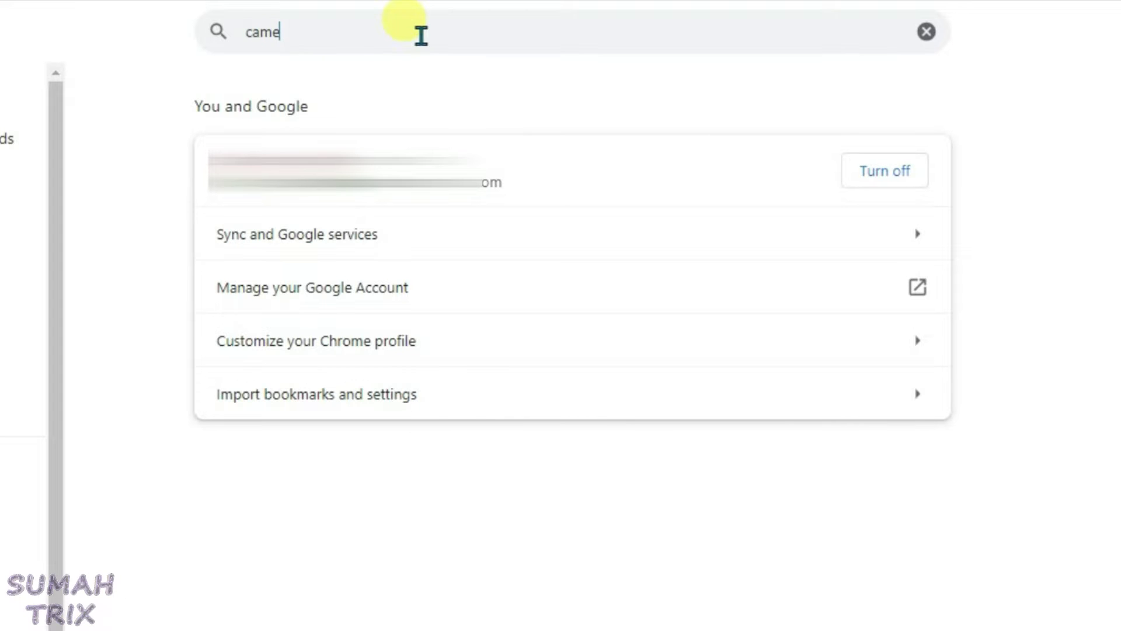
left_click(498, 530)
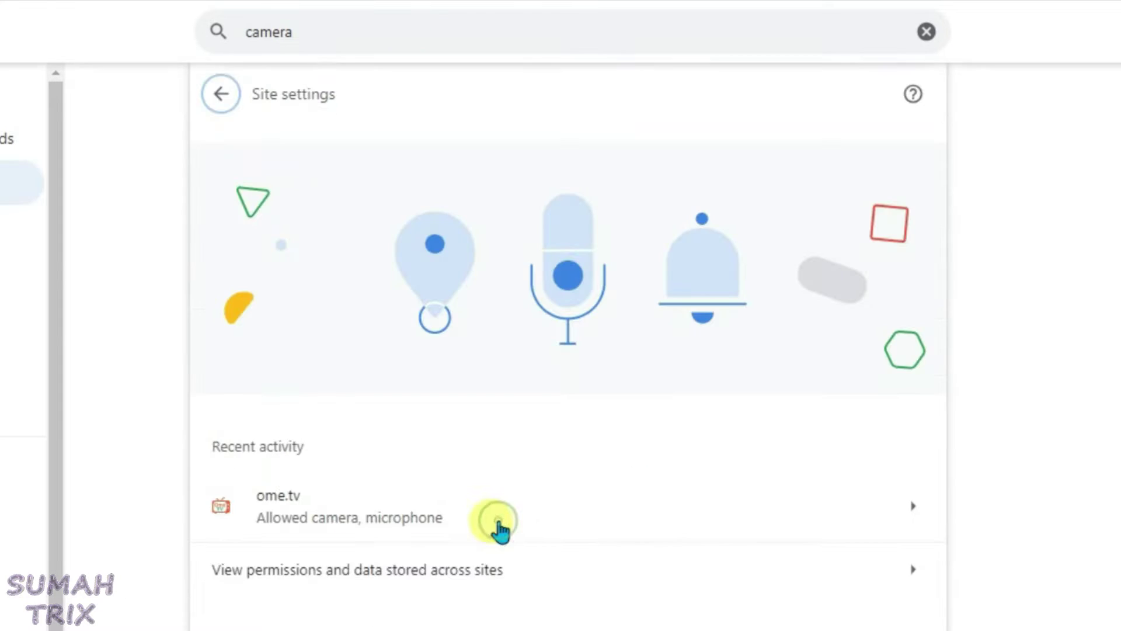
scroll(438, 357, "down", 5)
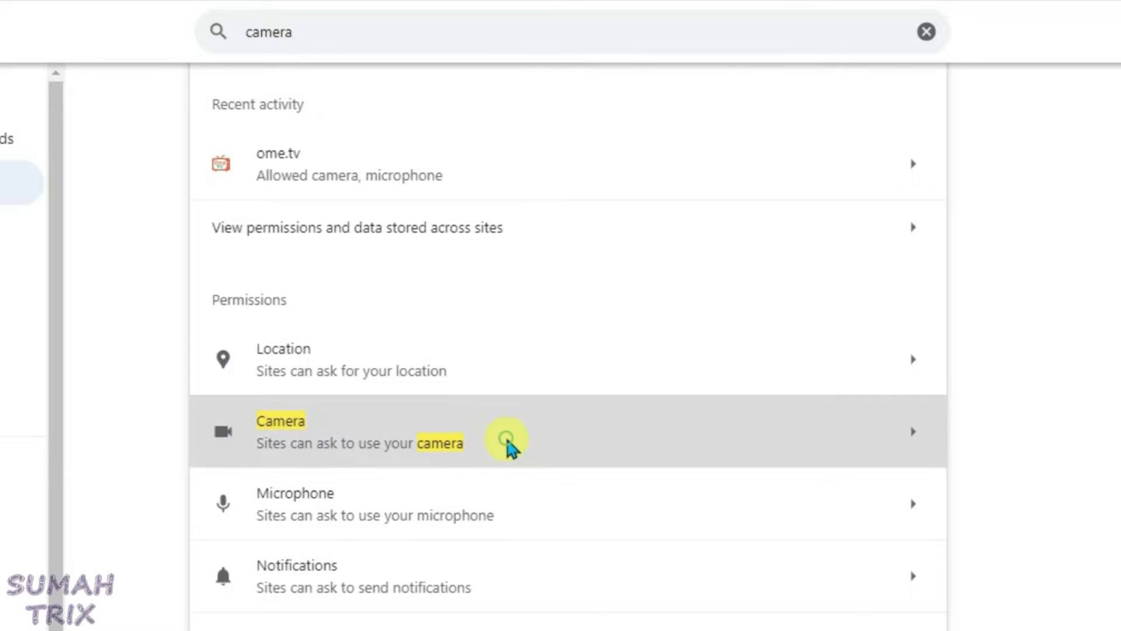
left_click(506, 437)
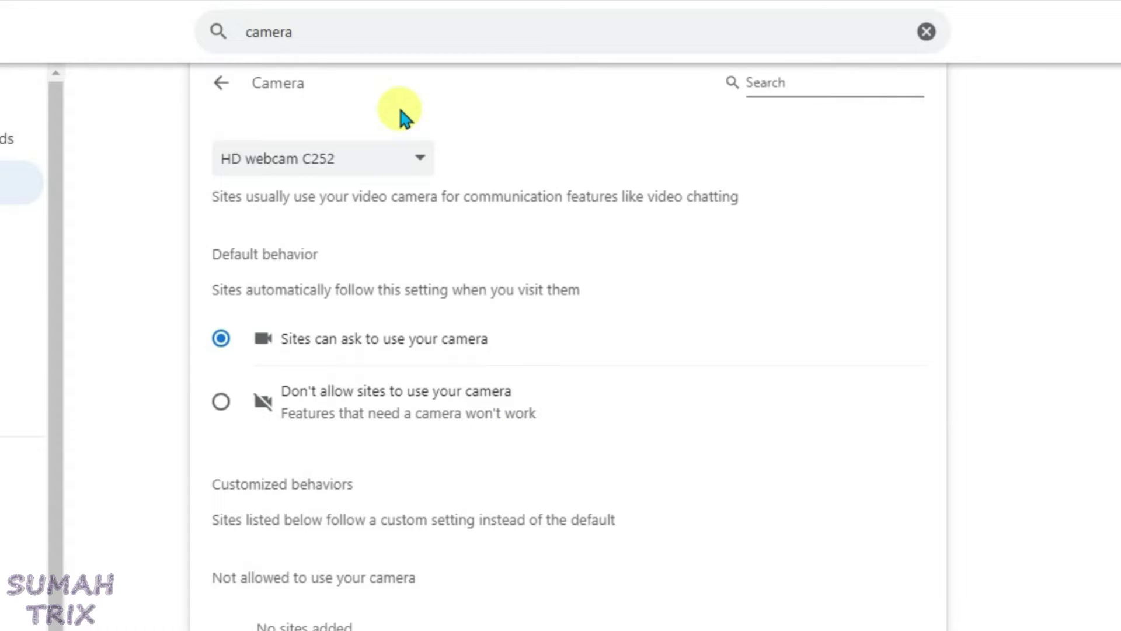
left_click(421, 169)
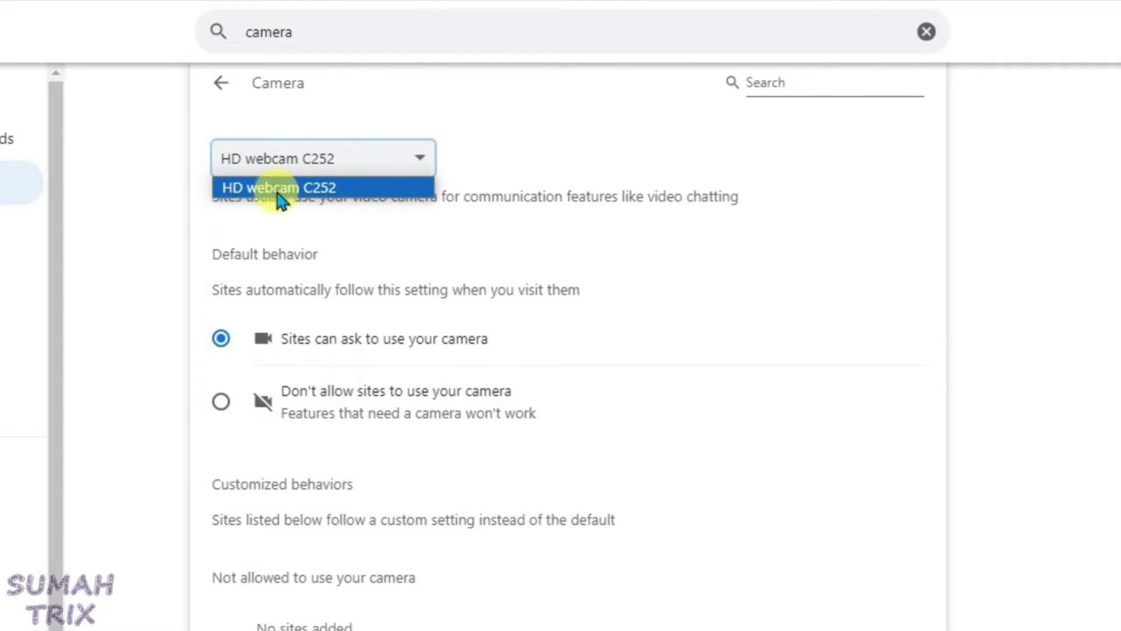
left_click(242, 187)
- Open omegle.com in a new tab and start a video chat, accepting the age restrictions
key("ctrl+t")
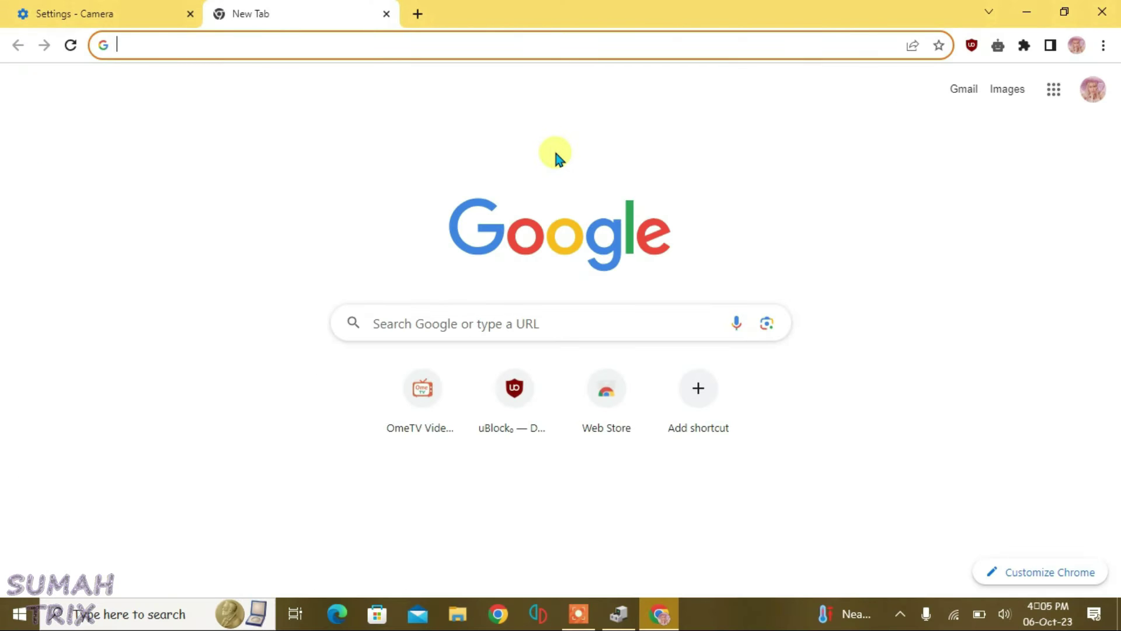
type("omegle.com")
key("Return")
scroll(806, 524, "down", 3)
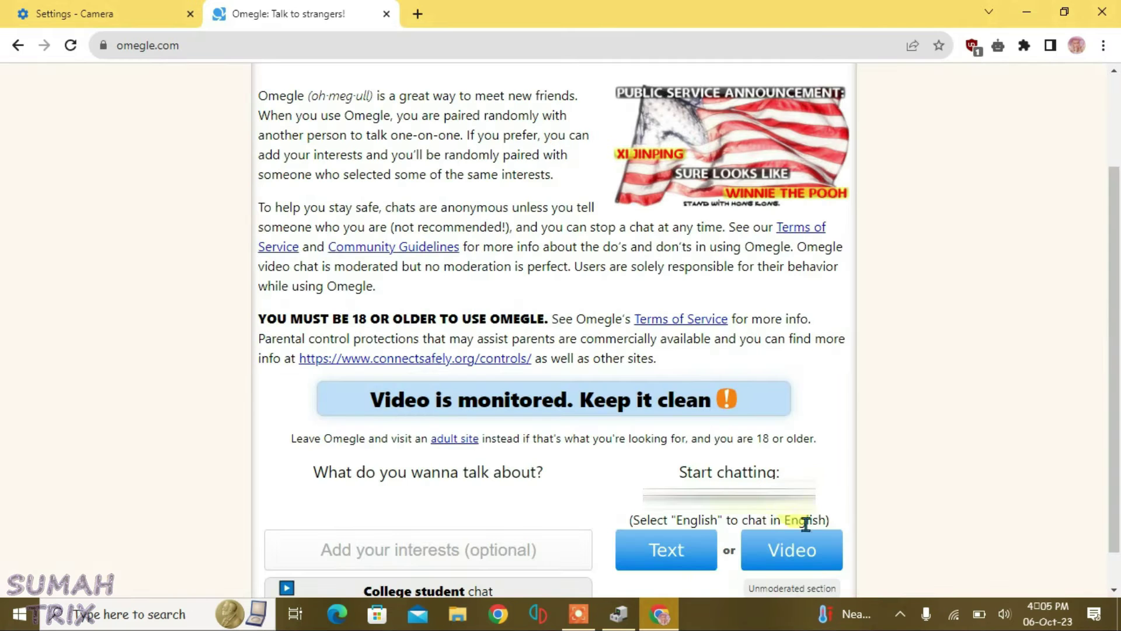
left_click(813, 551)
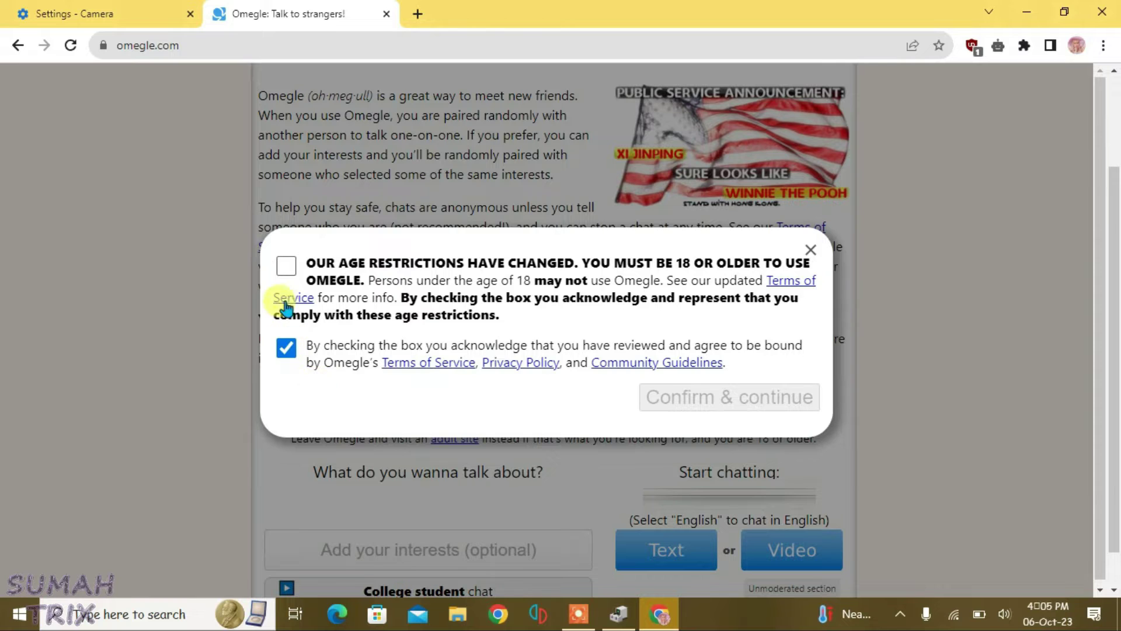
left_click(286, 266)
left_click(723, 399)
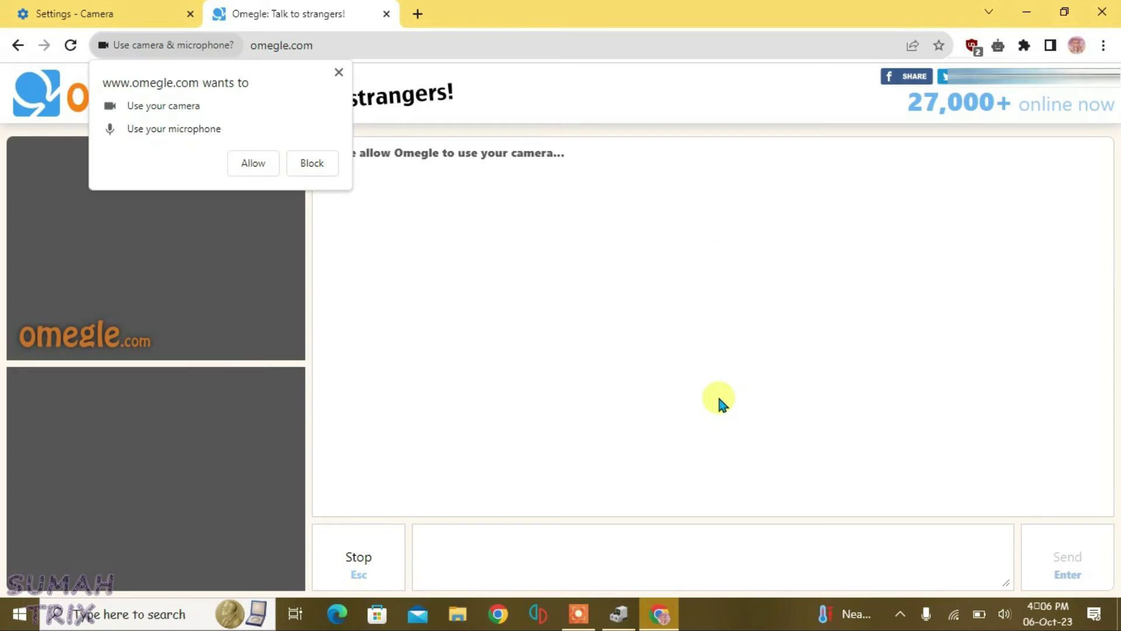
- Allow Omegle to use the camera and microphone, stop the video chat and minimize the browser
left_click(253, 166)
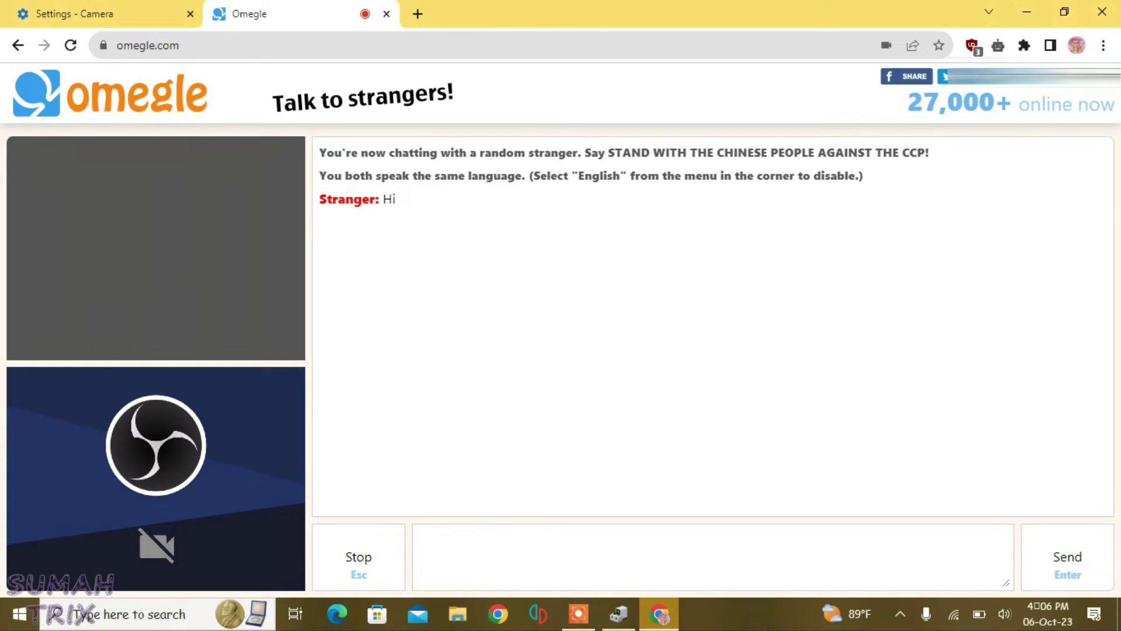
left_click(363, 561)
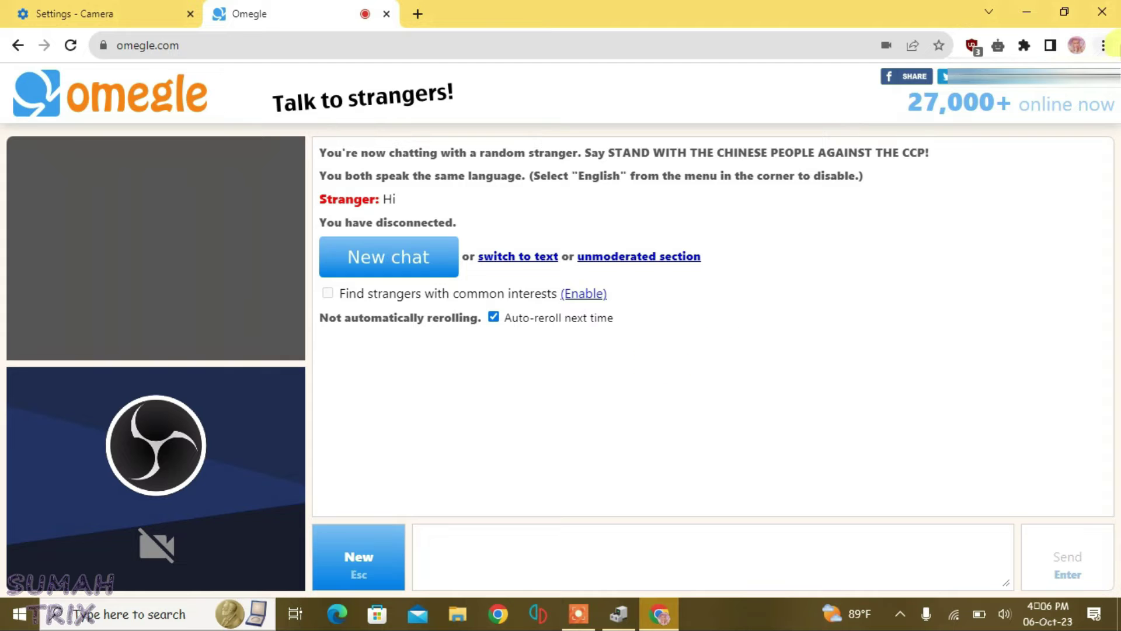
left_click(1026, 13)
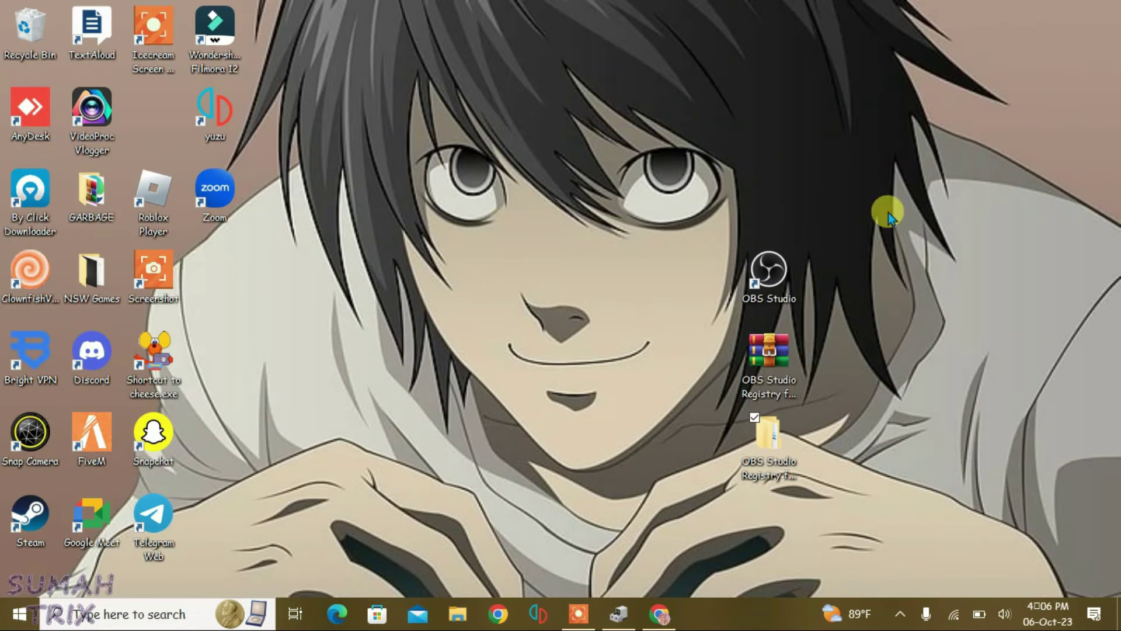
- Bring Device Manager back up and re-enable the Integrated Camera
left_click(615, 616)
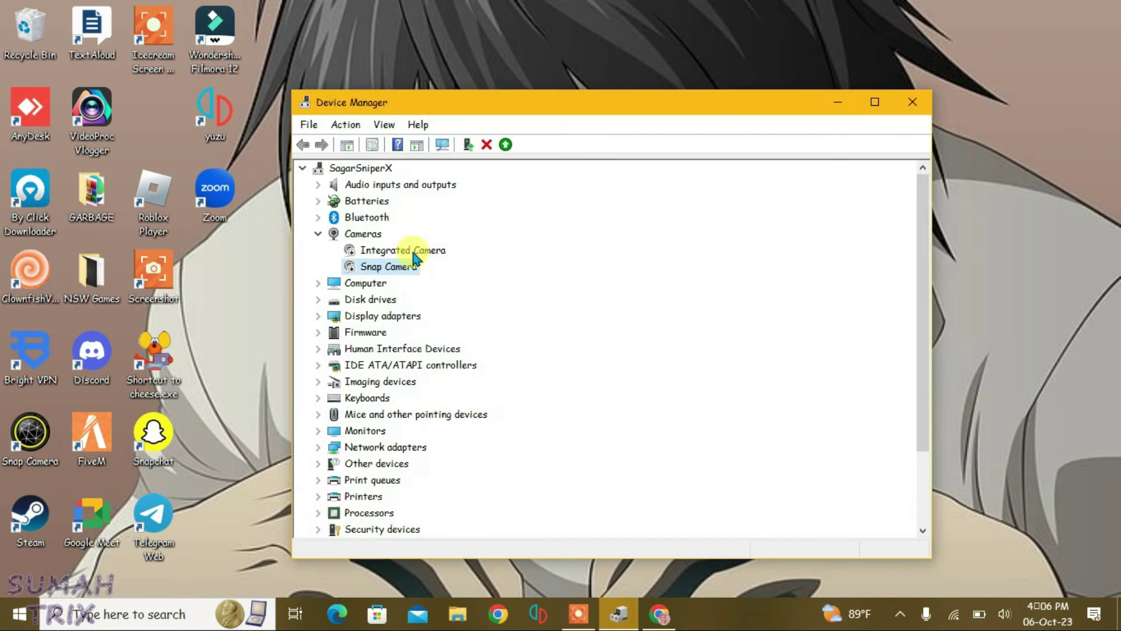
right_click(217, 295)
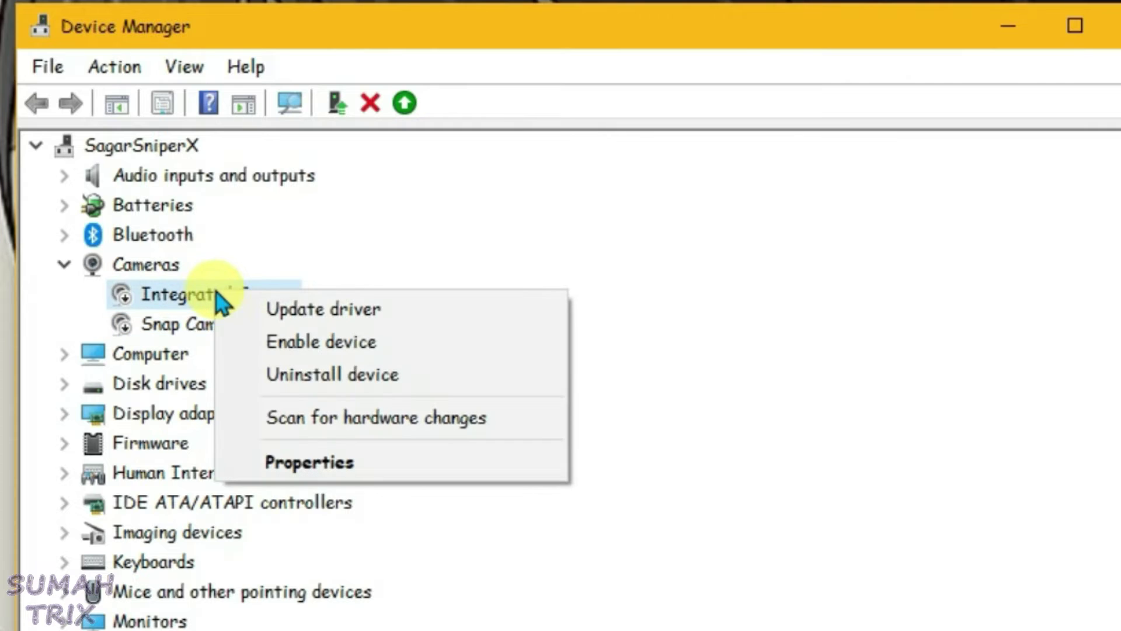
left_click(323, 343)
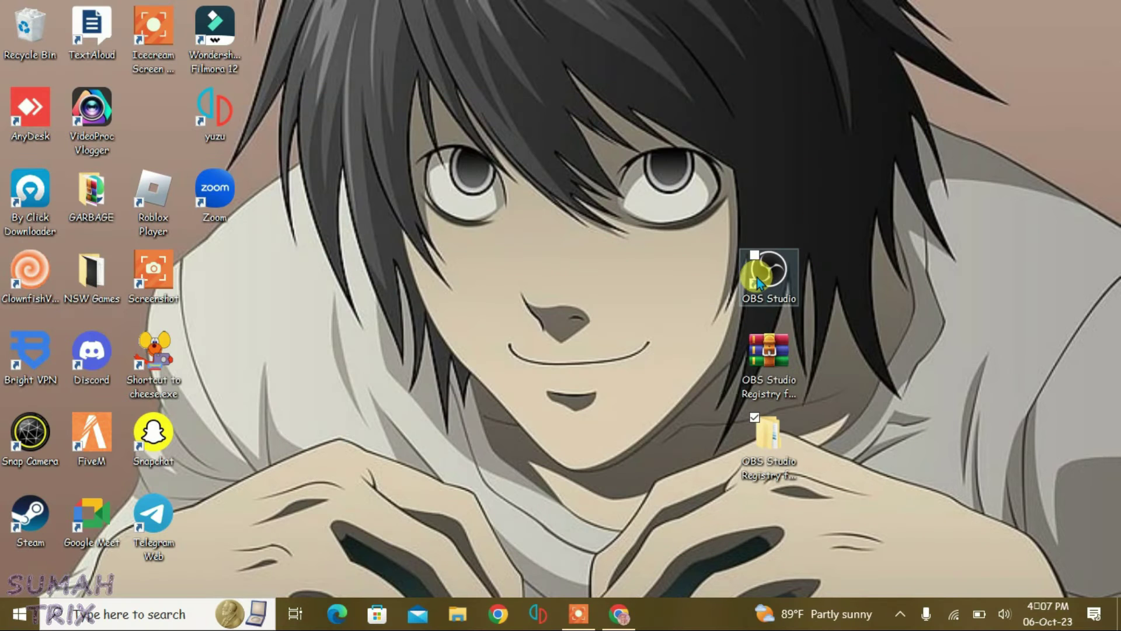
- Launch OBS Studio and add a new Video Capture Device source named MY VIDEO
double_click(757, 278)
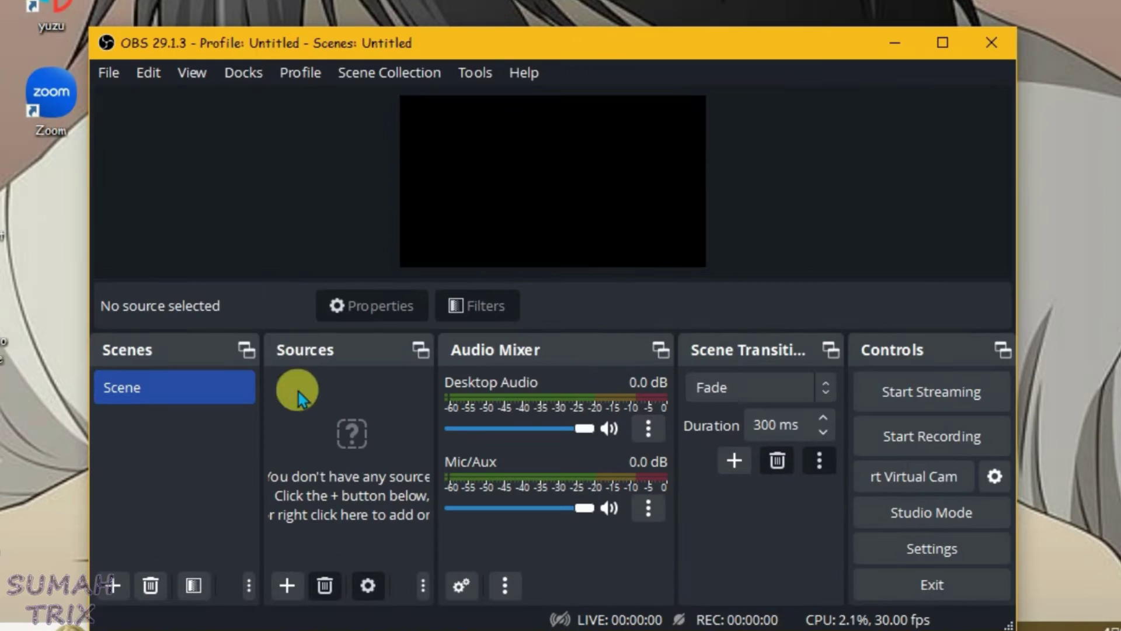
left_click(287, 585)
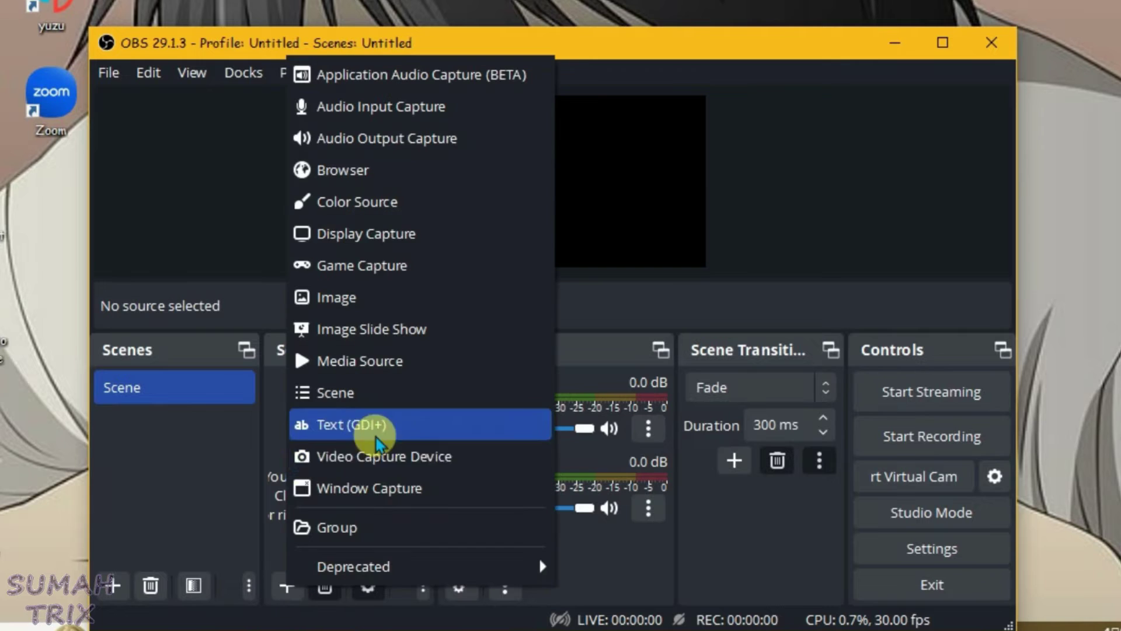
left_click(372, 457)
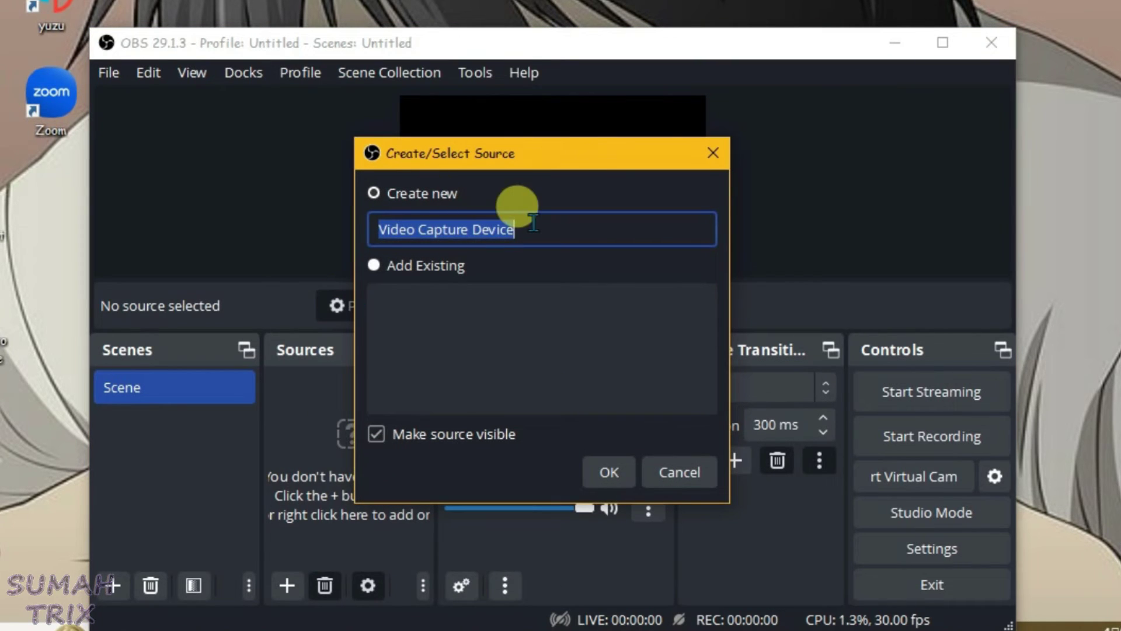
key("Caps_Lock")
type("M")
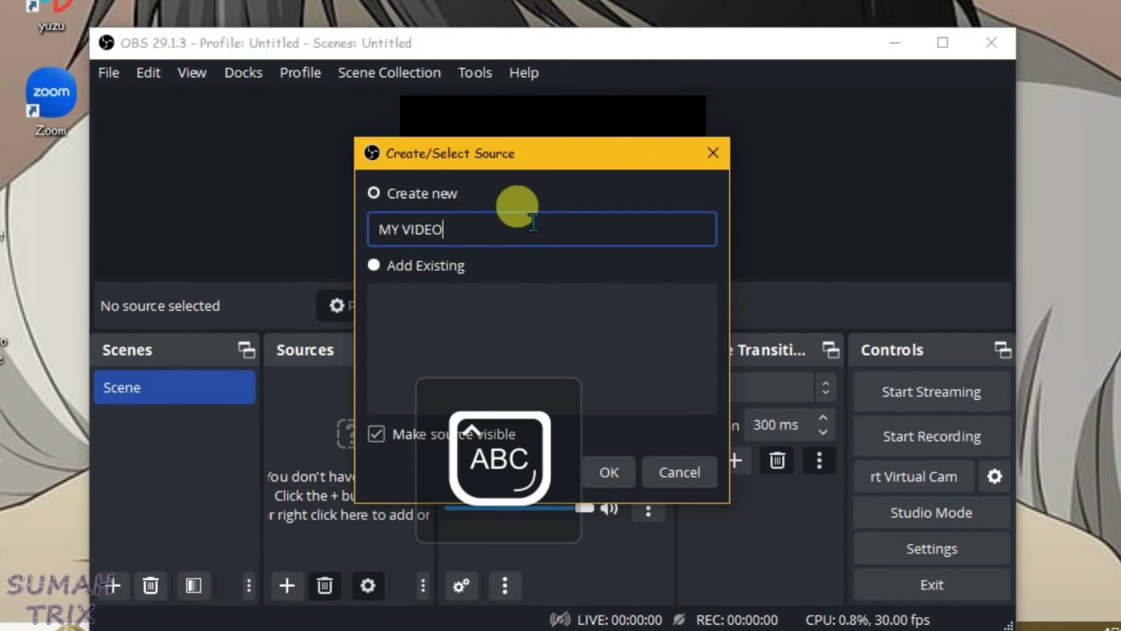
type("Y VIDEO")
key("Caps_Lock")
left_click(609, 472)
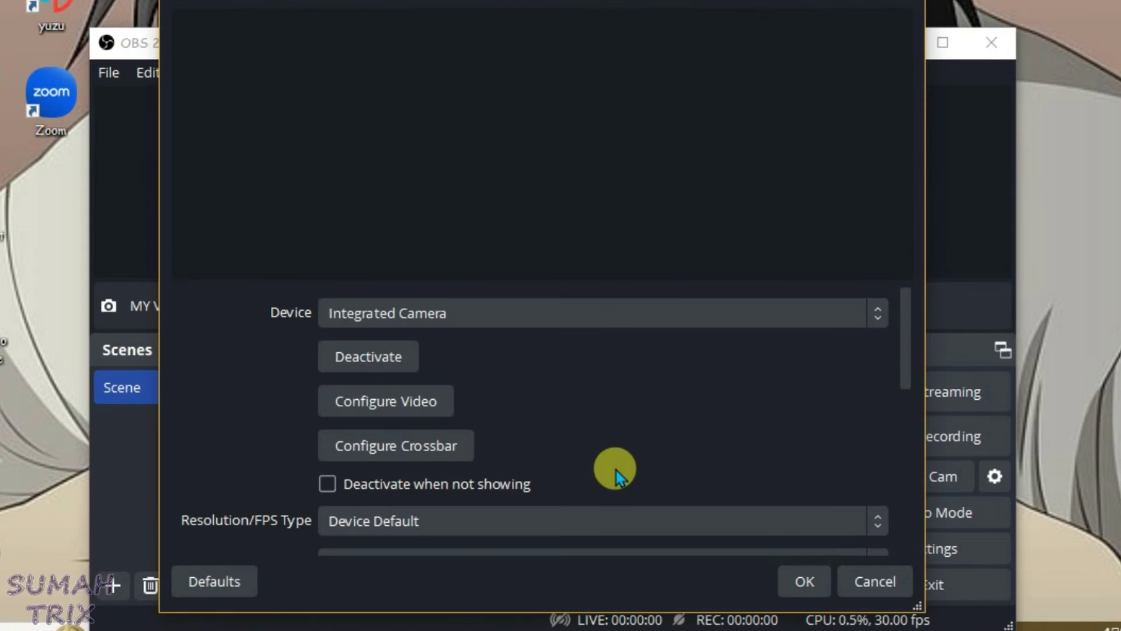
- Choose Integrated Camera as the MY VIDEO device and enlarge its picture to fill the canvas
left_click(634, 314)
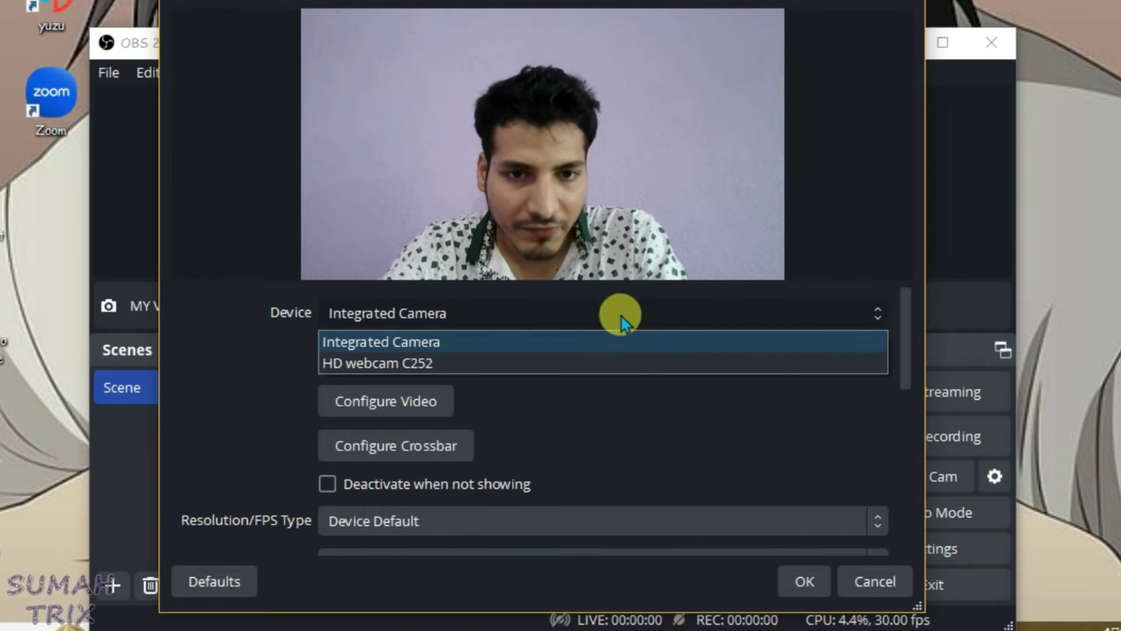
left_click(454, 346)
left_click(801, 580)
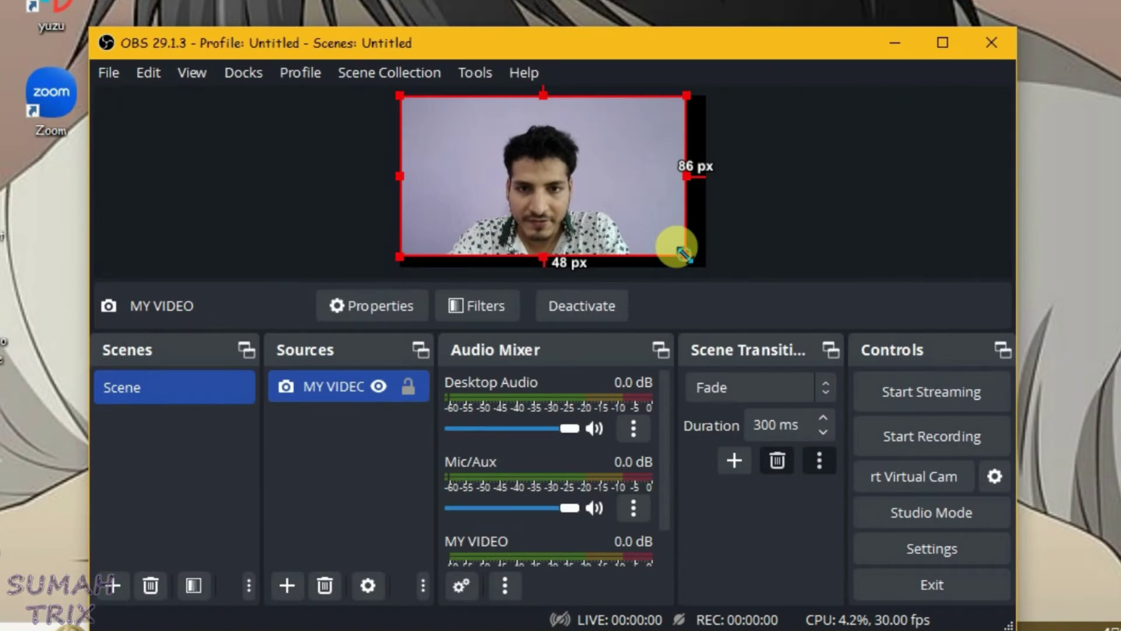
left_click_drag(682, 252, 706, 264)
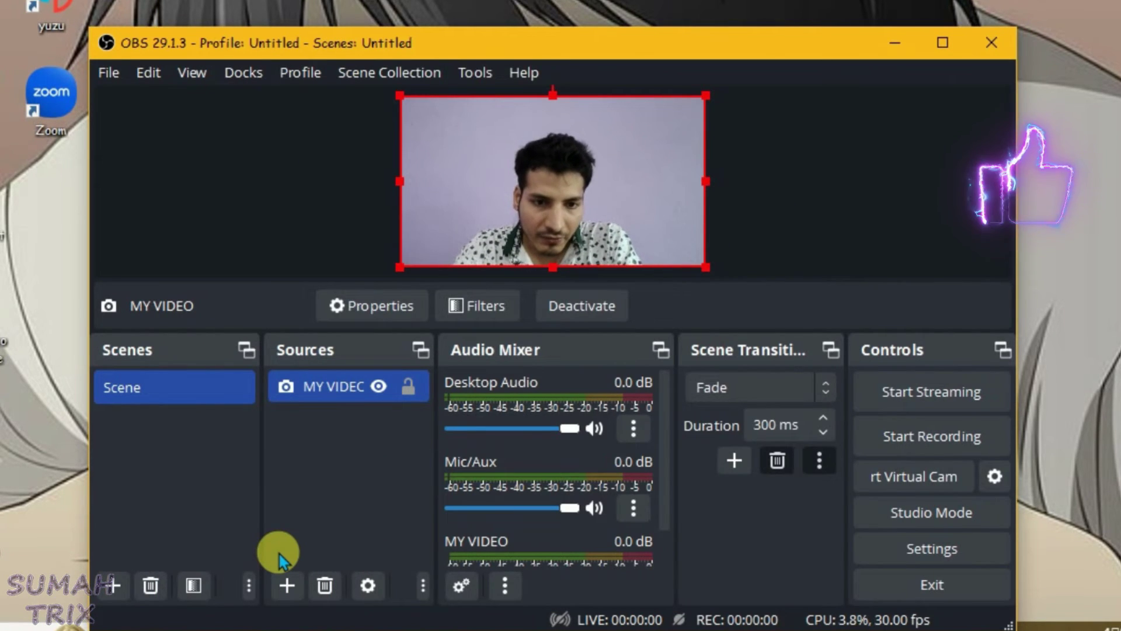
- Add a Media Source with the local file tinder gif 3 from Canva & FlamingText and place it near the canvas's upper-right corner
left_click(286, 585)
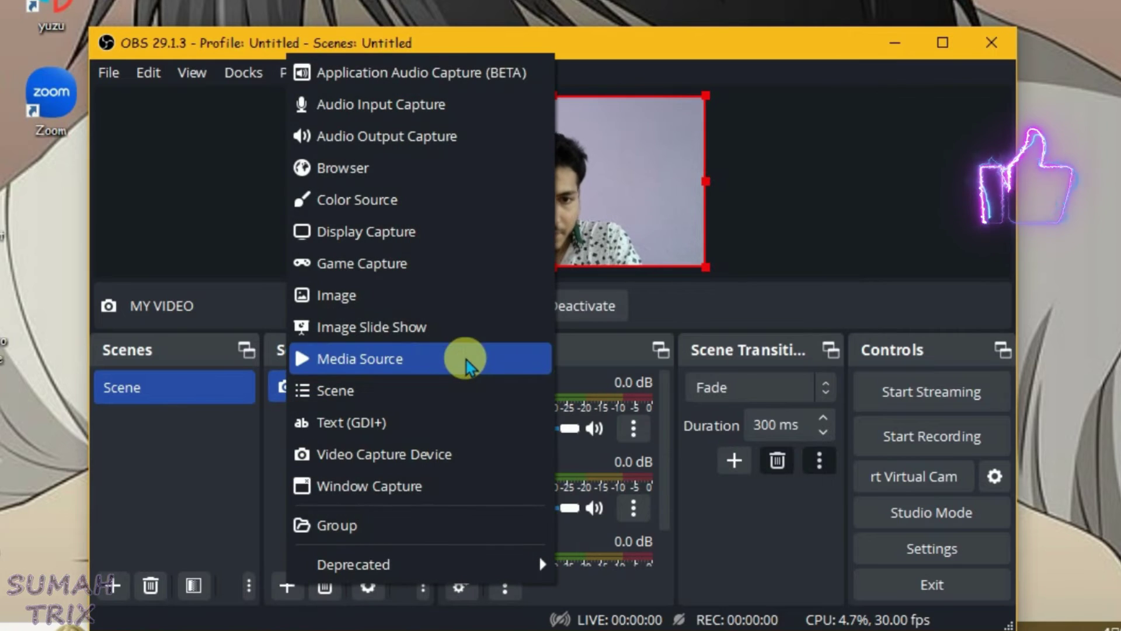
left_click(333, 358)
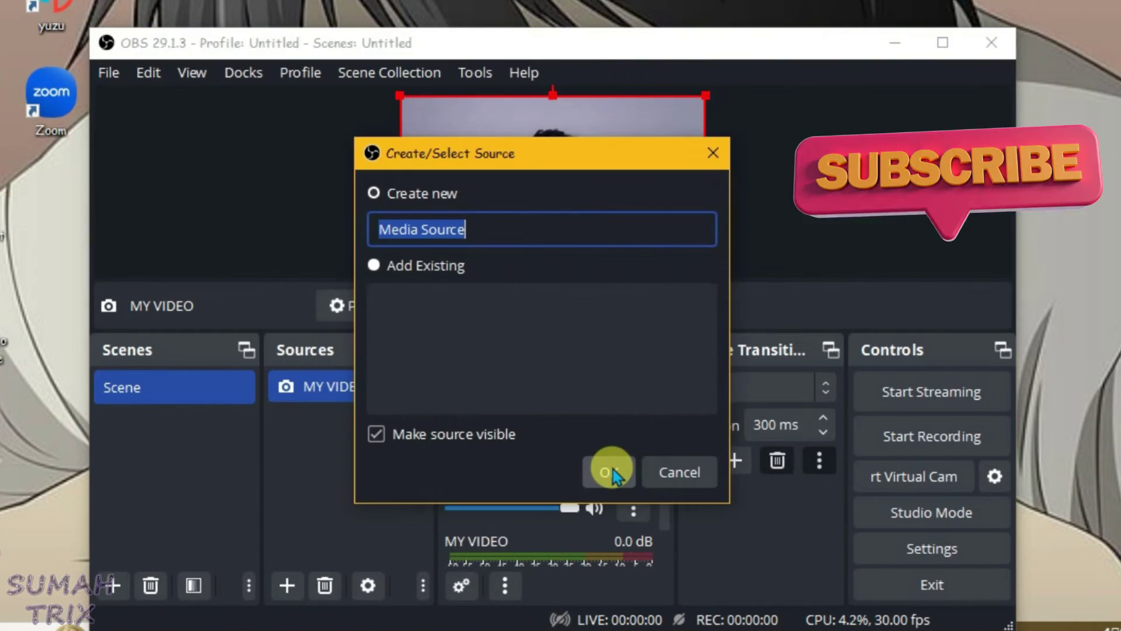
left_click(609, 471)
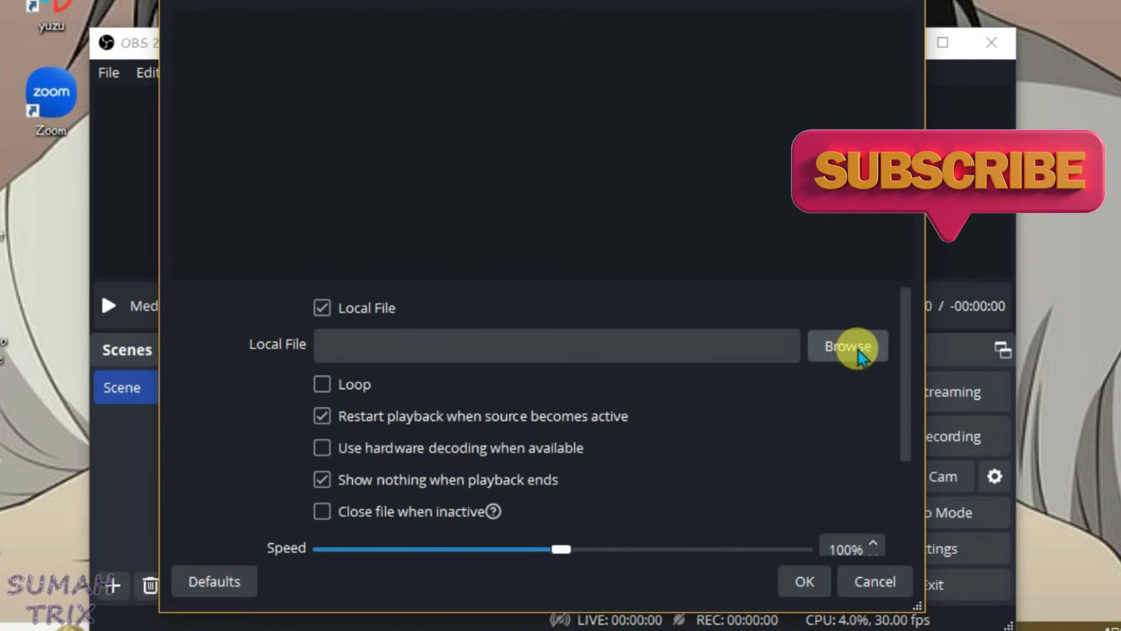
left_click(856, 350)
left_click_drag(365, 343, 371, 250)
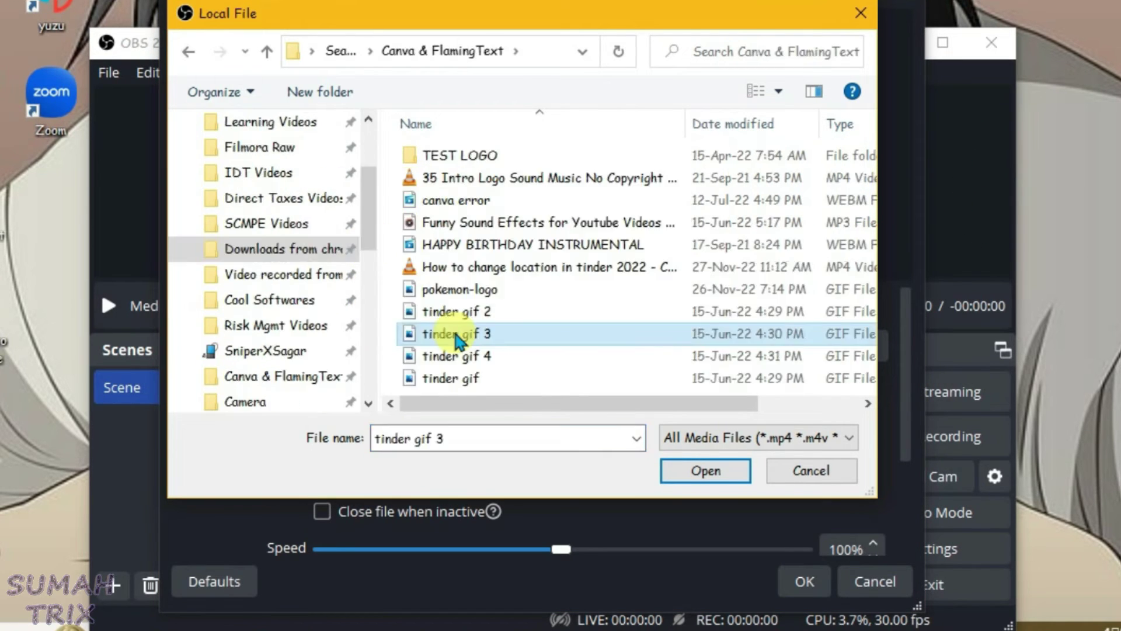
double_click(447, 327)
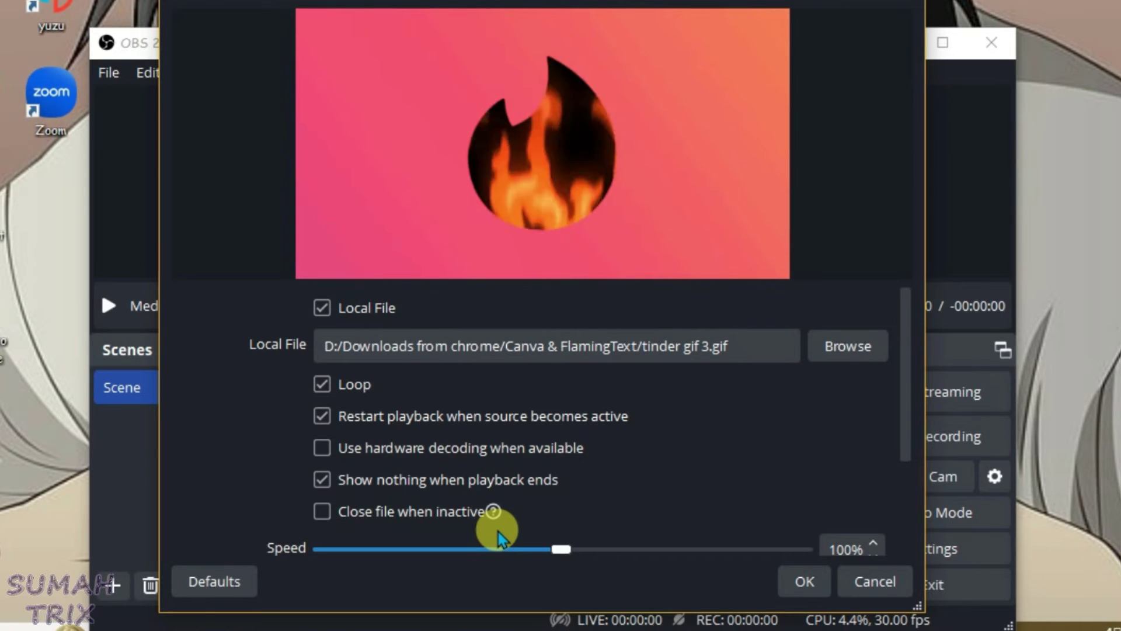
left_click(795, 580)
left_click_drag(442, 121, 651, 129)
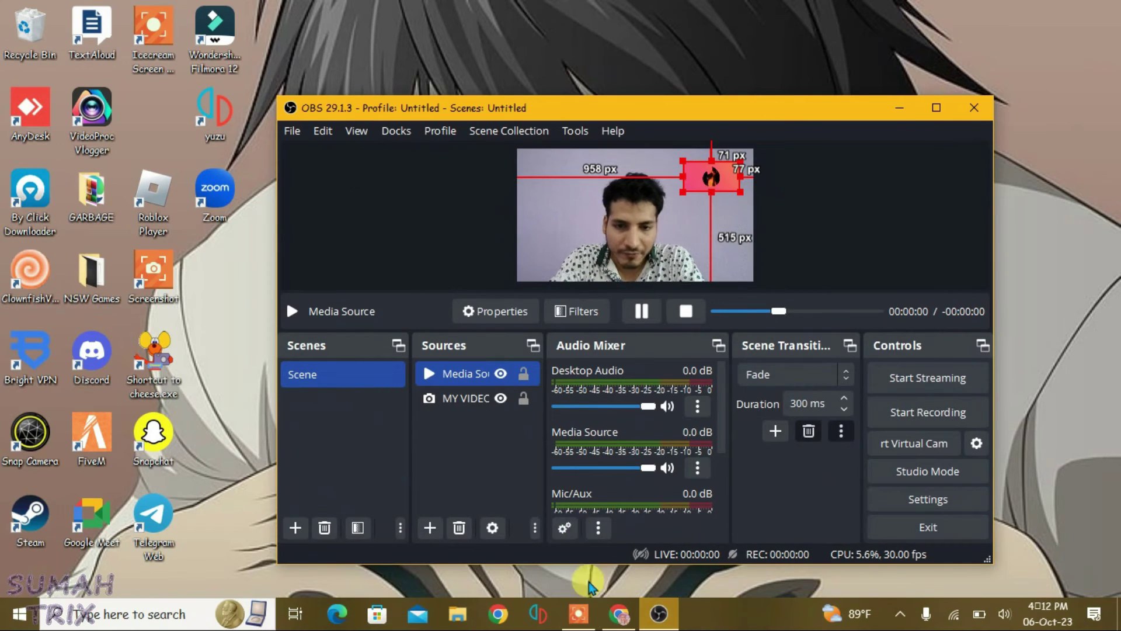
- Check the Omegle camera preview in Chrome, return to OBS, start the virtual camera and minimize OBS
left_click(619, 613)
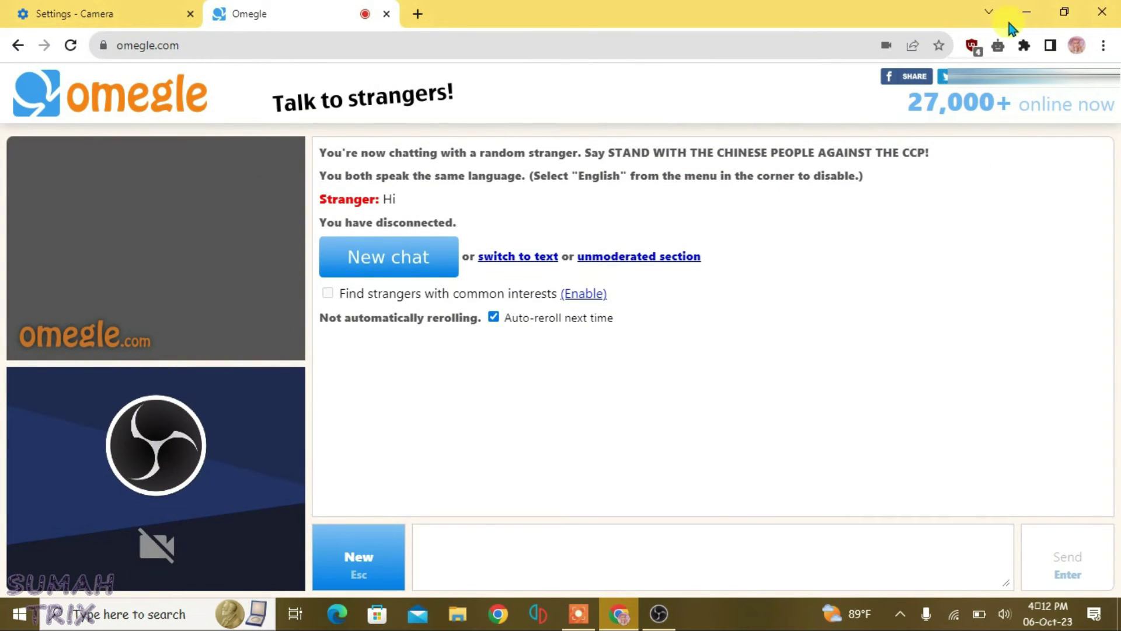
left_click(1025, 17)
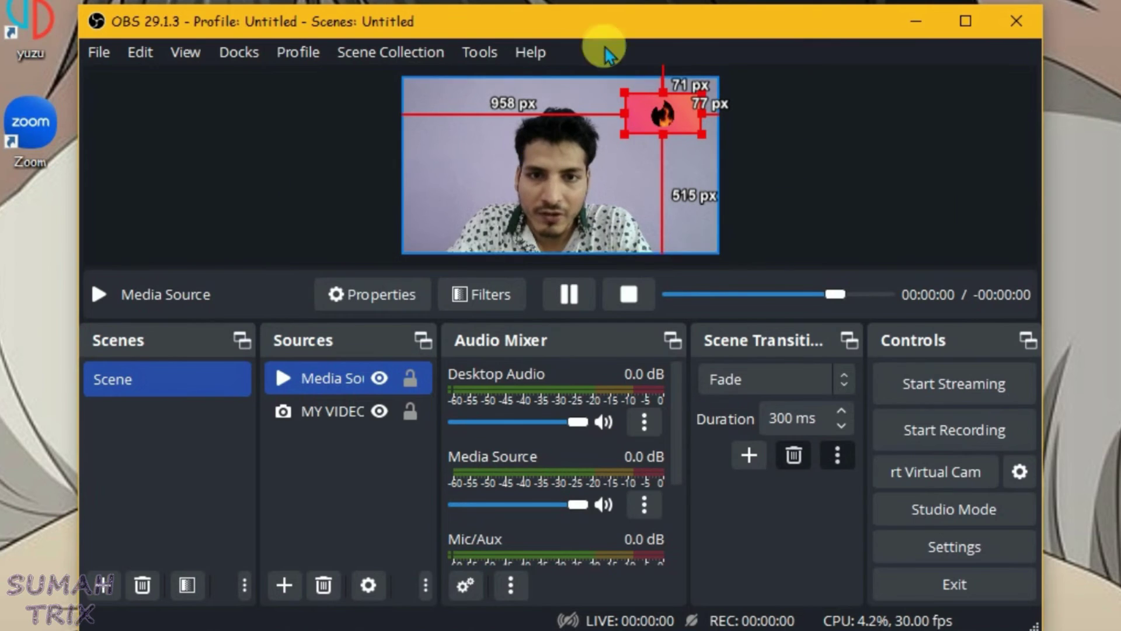
left_click(928, 476)
left_click(916, 21)
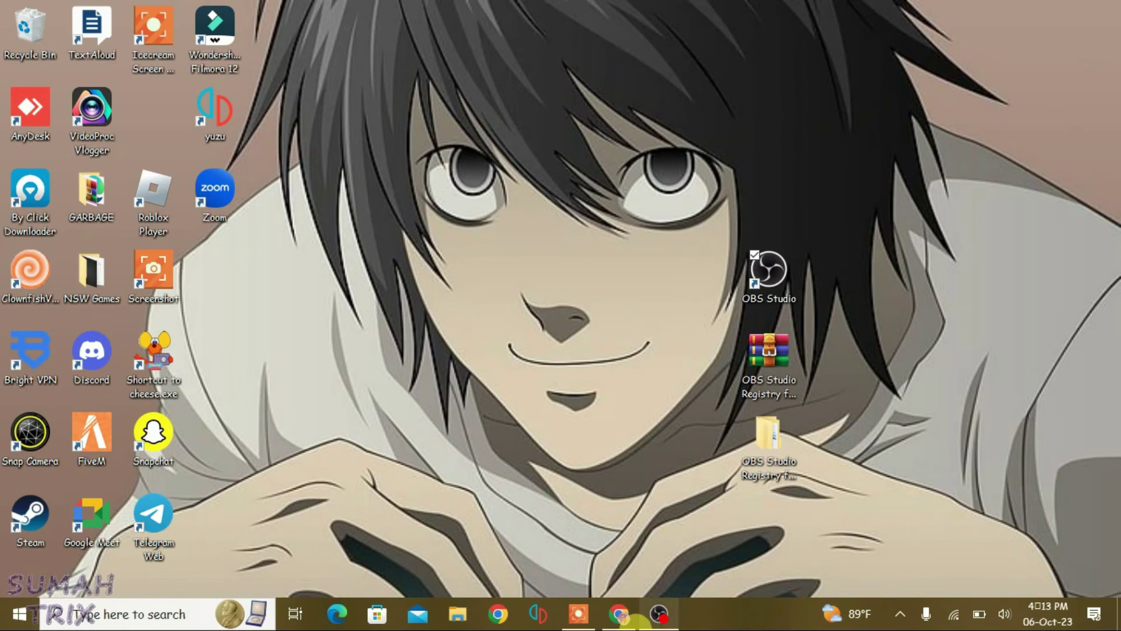
- Switch to Omegle in Chrome and start a new video chat
left_click(622, 619)
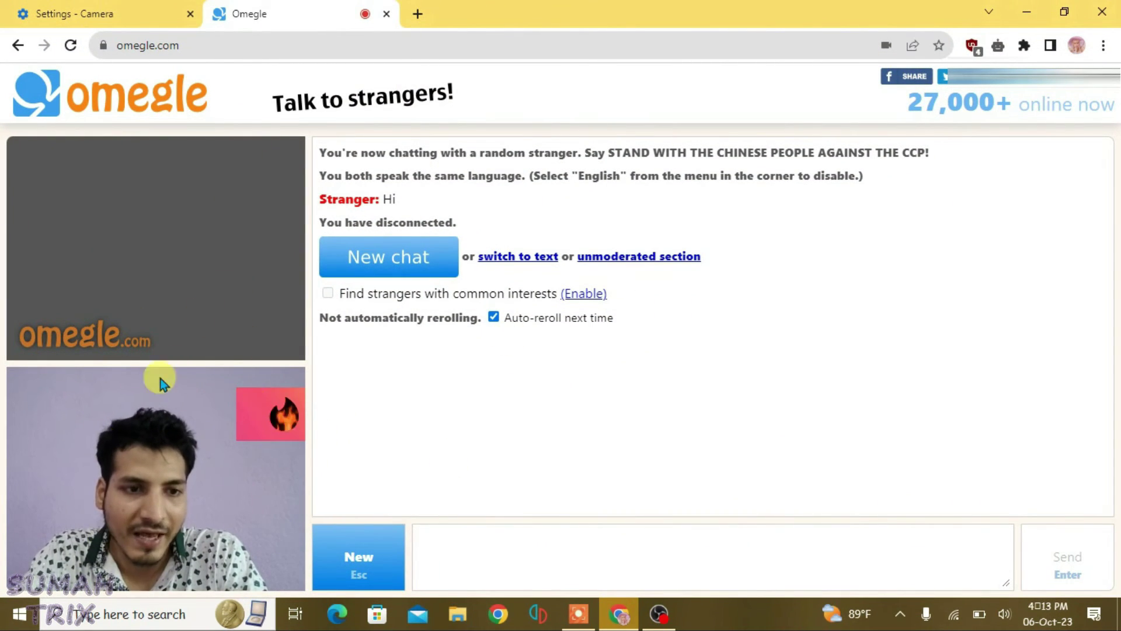
left_click(360, 560)
left_click(363, 562)
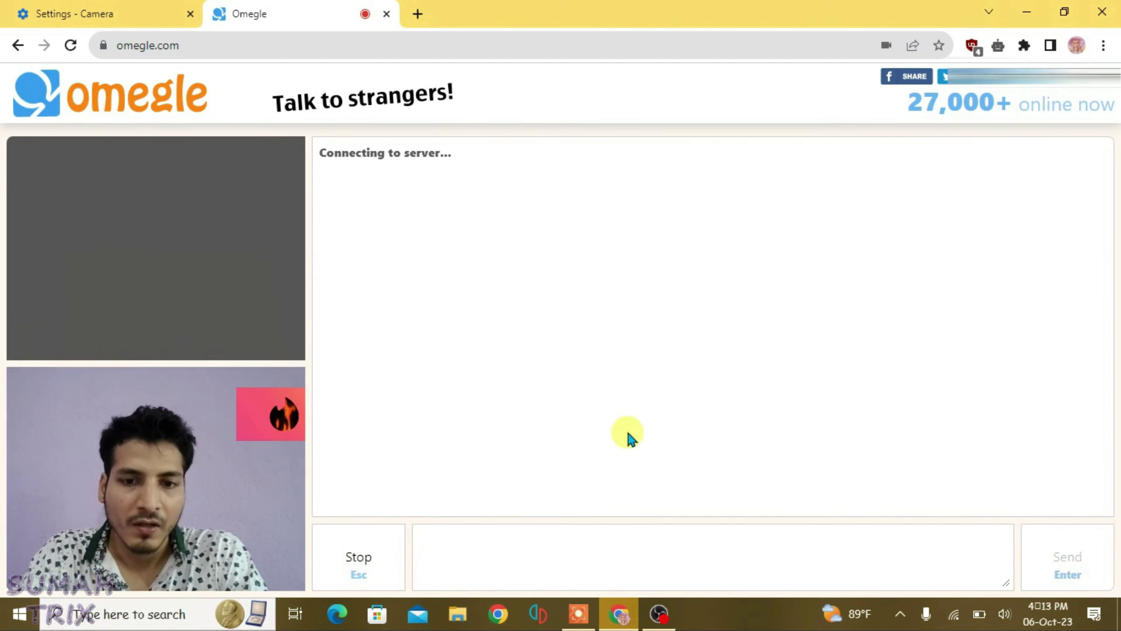
- Bring OBS in front of the Omegle chat, move its window aside and reposition the flame GIF further left on the canvas
left_click(662, 616)
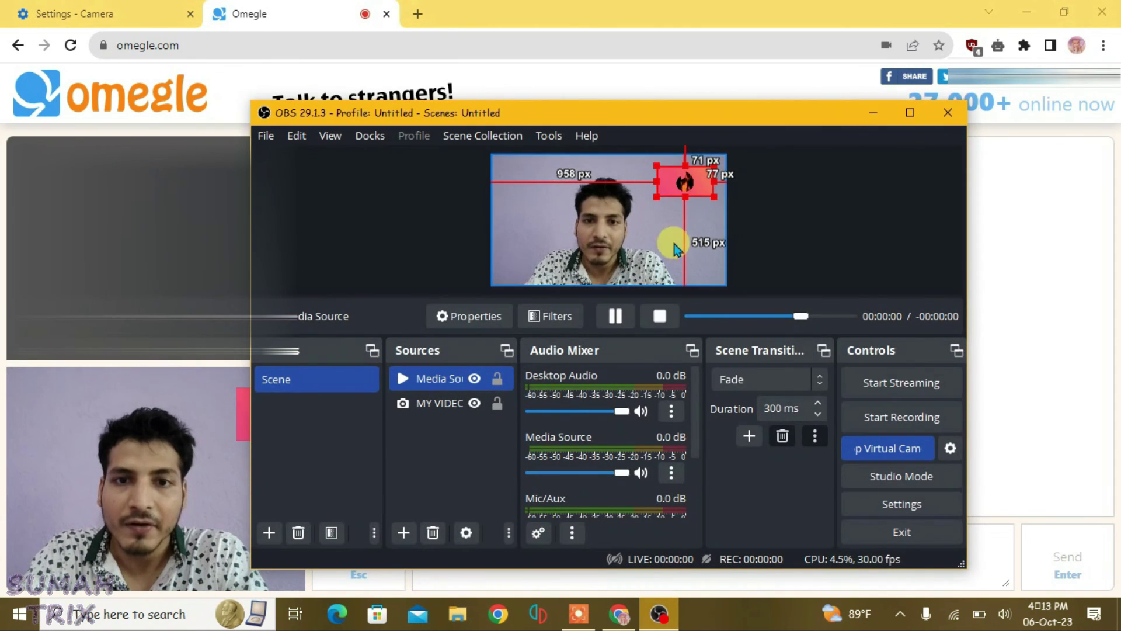
left_click_drag(609, 113, 749, 115)
left_click_drag(827, 190, 718, 254)
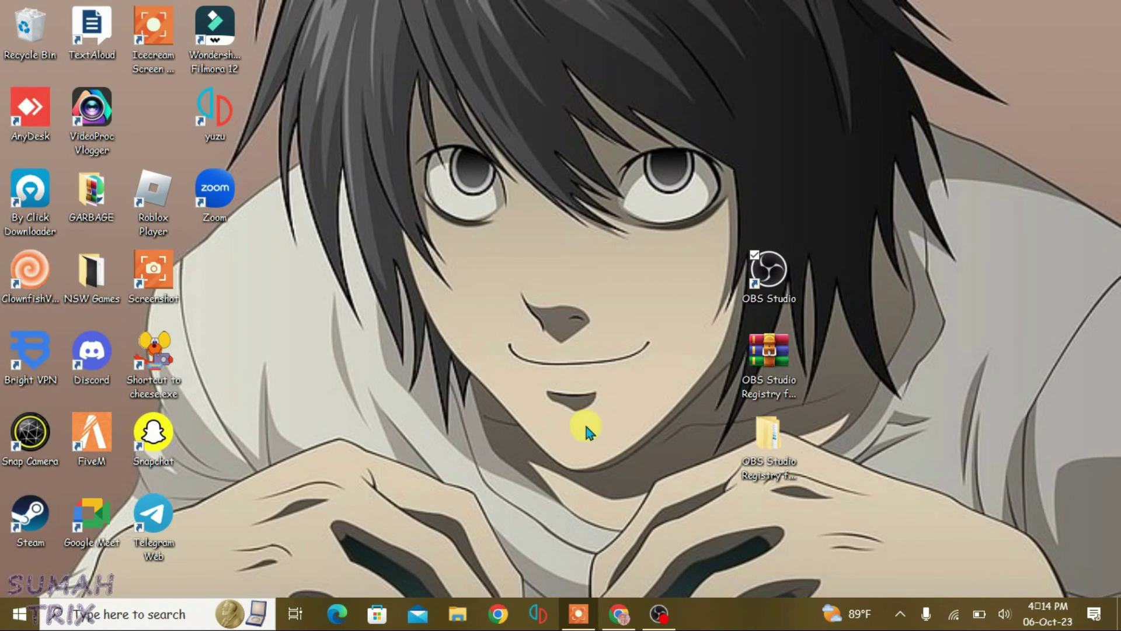
- Bring the minimized OBS window back up
left_click(666, 619)
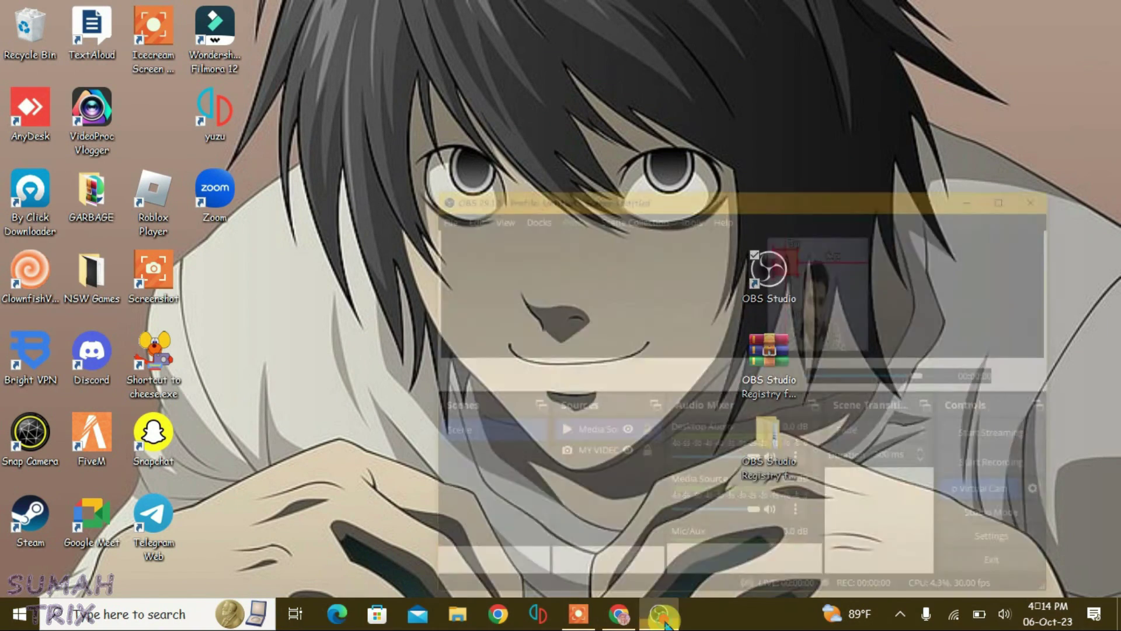